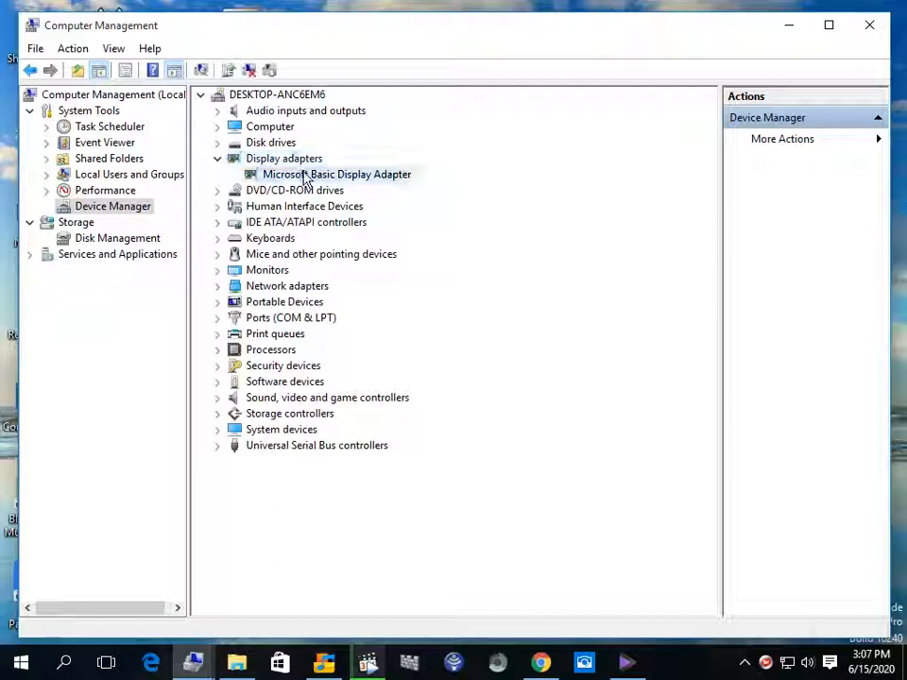
Step: Check the general properties of the Microsoft Basic Display Adapter and close them
{"action": "right_click", "coordinate": [295, 183]}
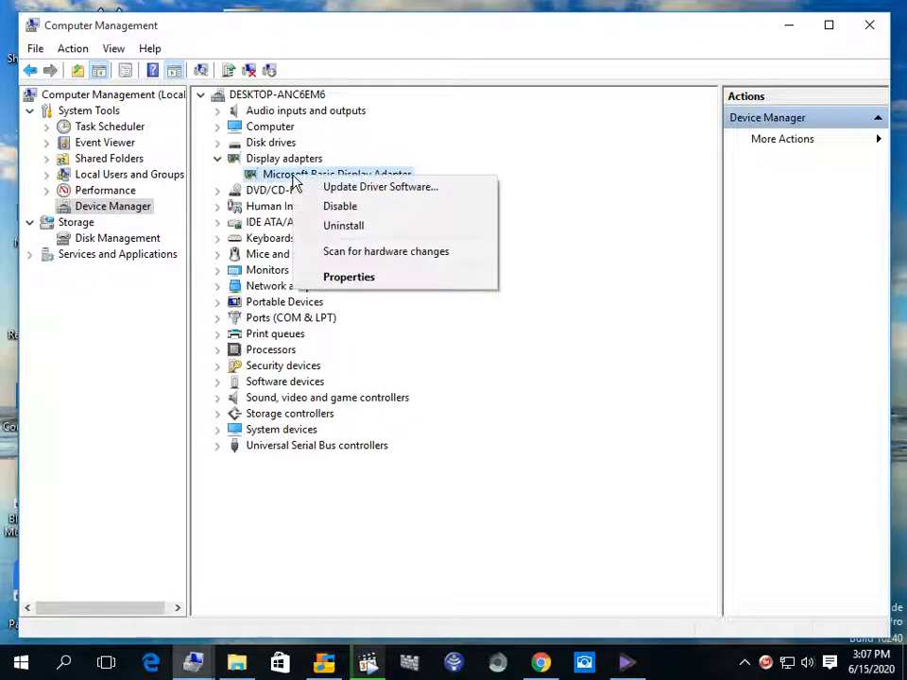
{"action": "left_click", "coordinate": [336, 276]}
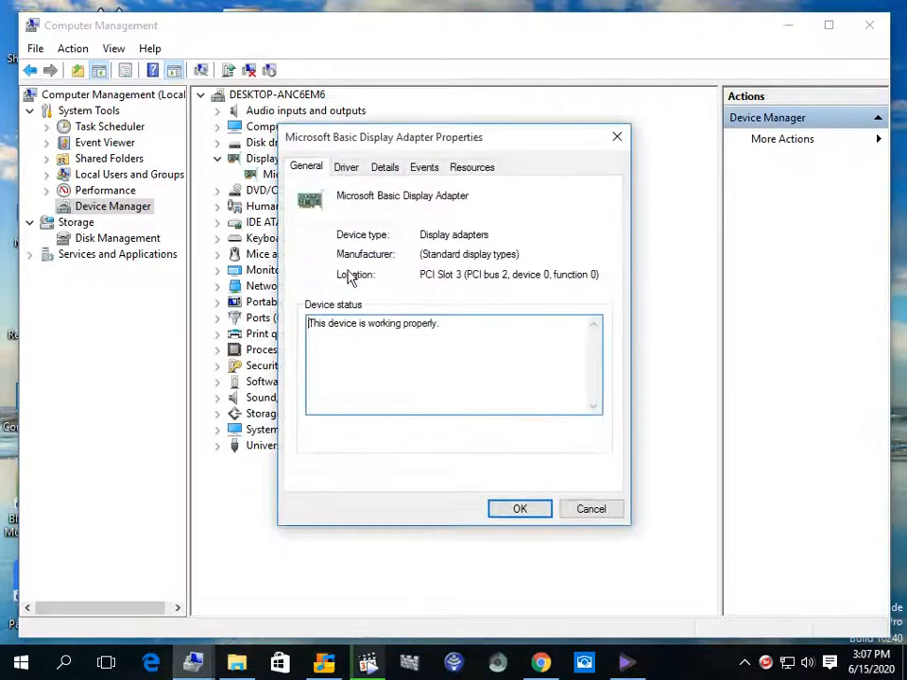
{"action": "left_click", "coordinate": [605, 513]}
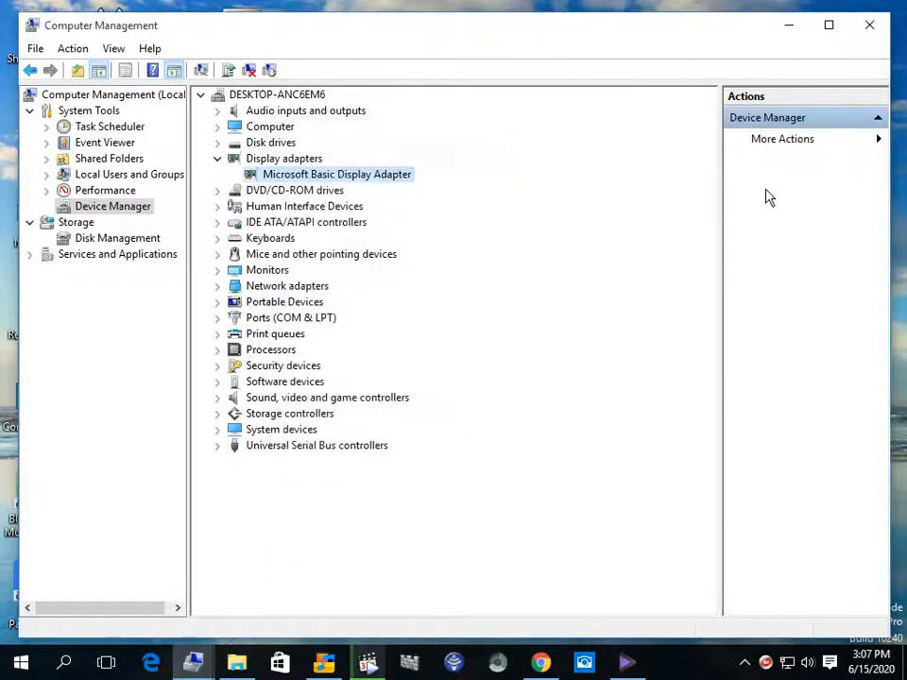
{"action": "left_click", "coordinate": [788, 26]}
{"action": "right_click", "coordinate": [409, 204]}
{"action": "left_click", "coordinate": [465, 412]}
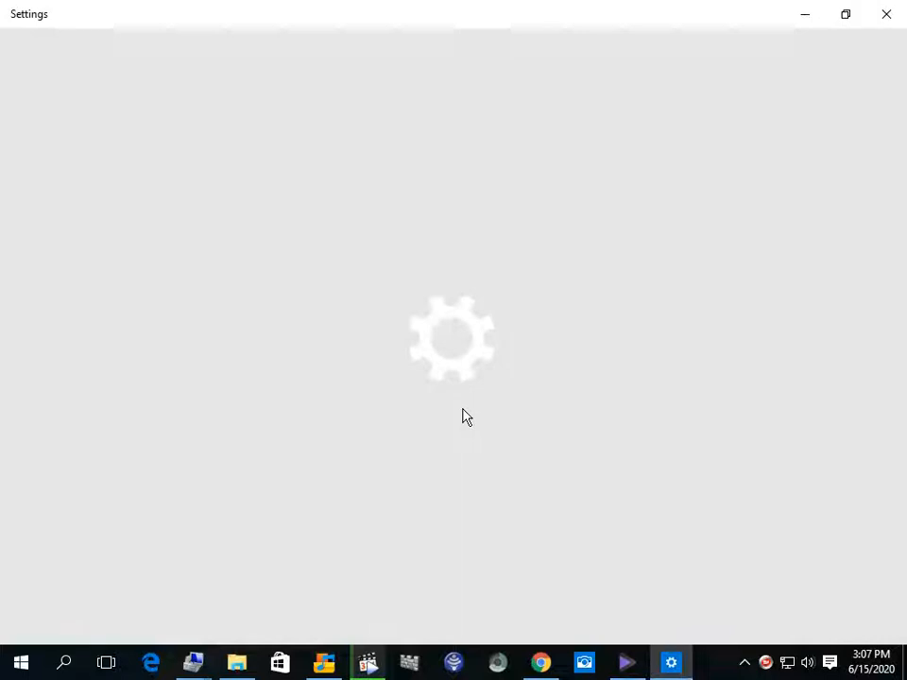
{"action": "scroll", "coordinate": [423, 479], "scroll_direction": "down", "scroll_amount": 2}
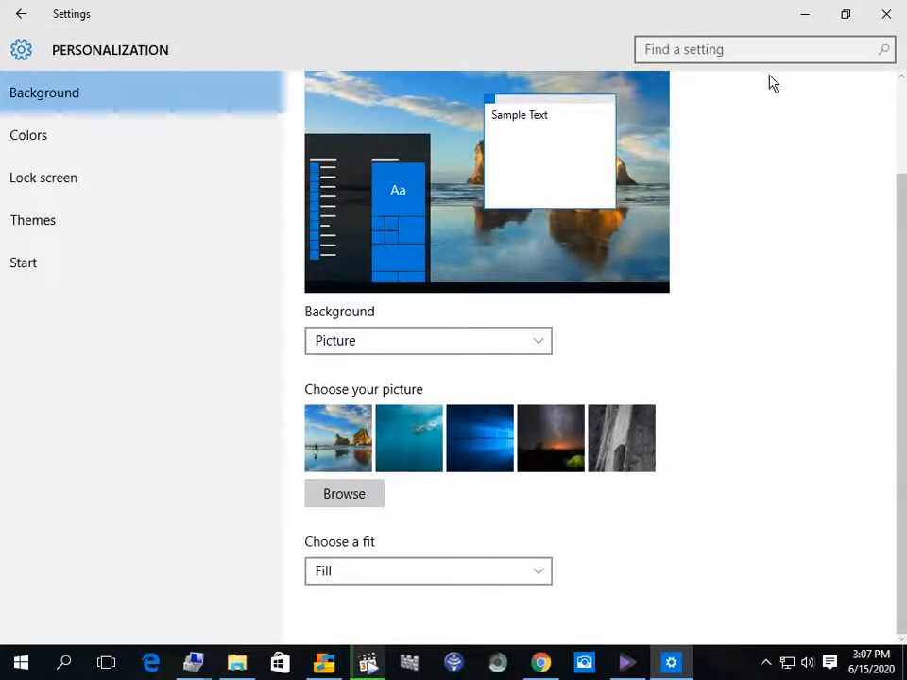
{"action": "left_click", "coordinate": [886, 13]}
Step: Check the graphics adapter information and video memory through the desktop's advanced display settings, and put Settings away
{"action": "right_click", "coordinate": [479, 147]}
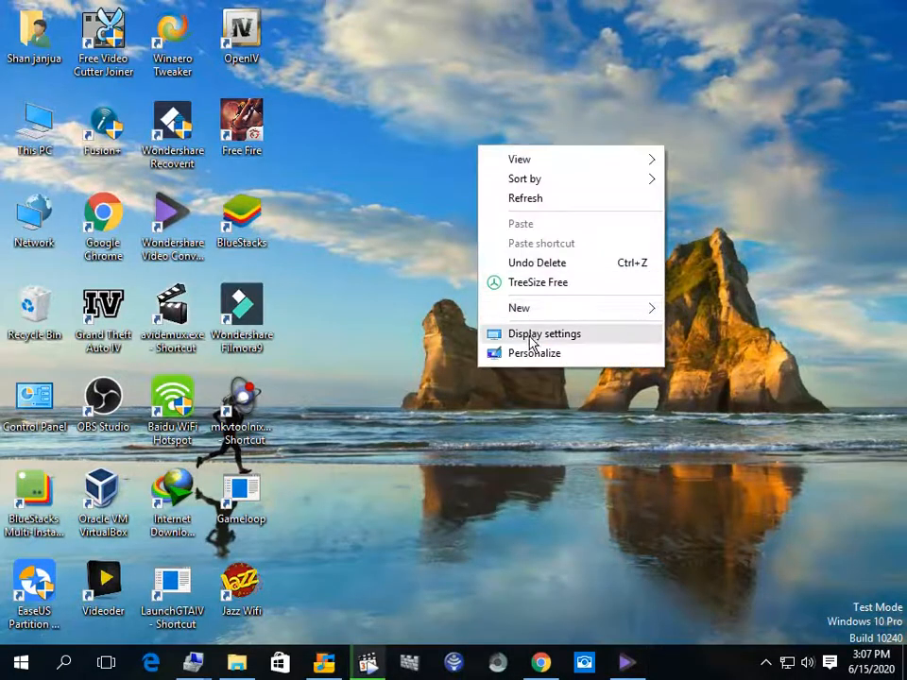
{"action": "left_click", "coordinate": [530, 337]}
{"action": "left_click", "coordinate": [359, 584]}
{"action": "scroll", "coordinate": [324, 439], "scroll_direction": "down", "scroll_amount": 3}
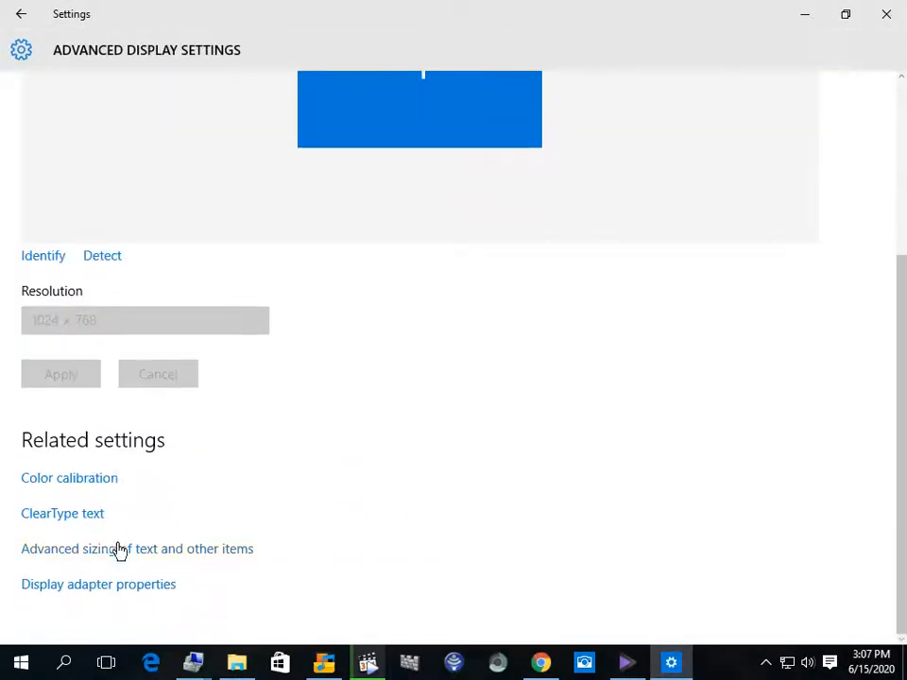
{"action": "left_click", "coordinate": [115, 586]}
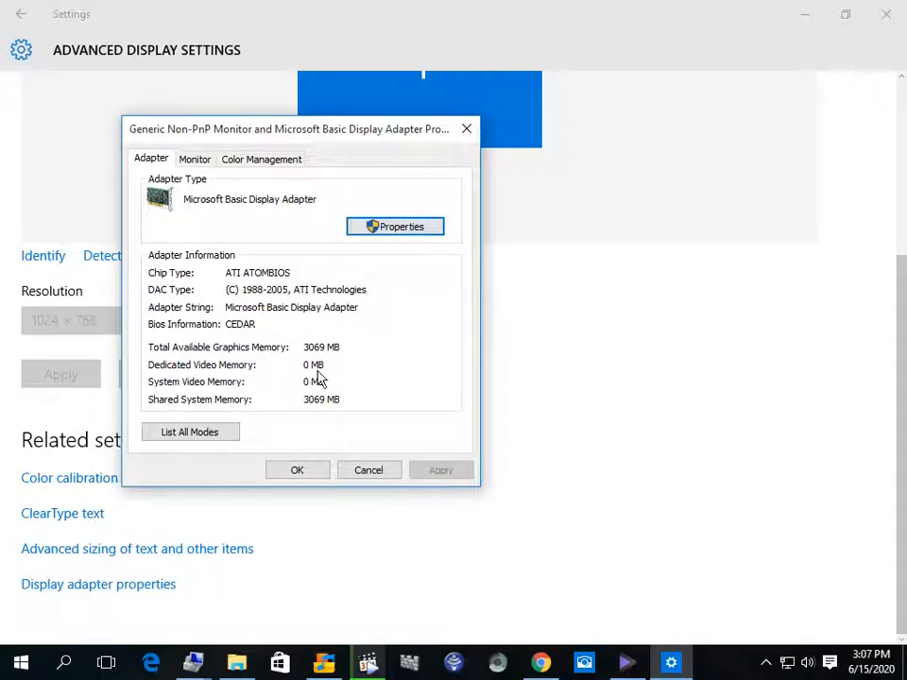
{"action": "left_click", "coordinate": [363, 470]}
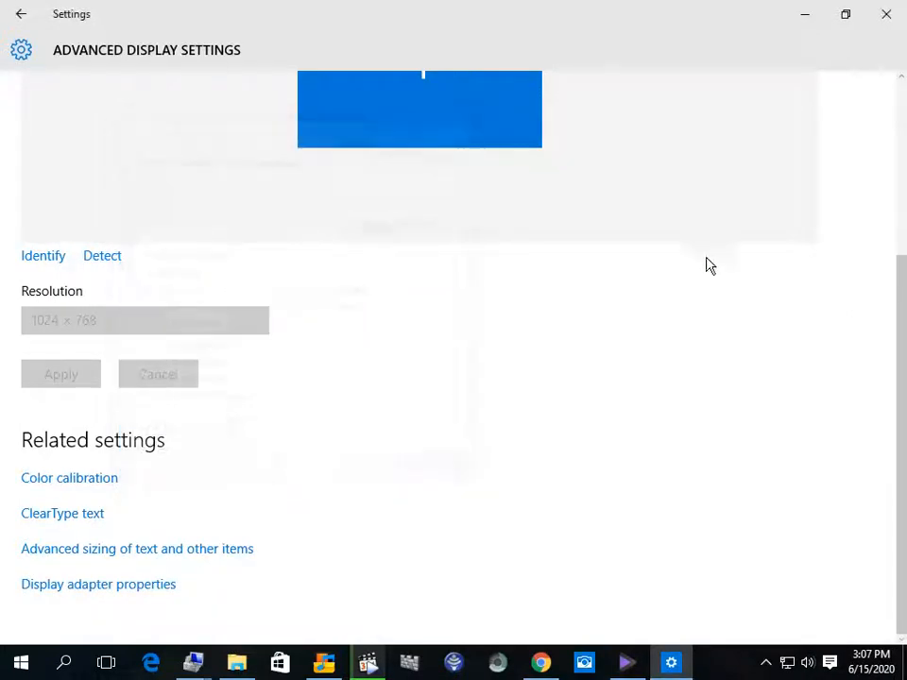
{"action": "left_click", "coordinate": [800, 17]}
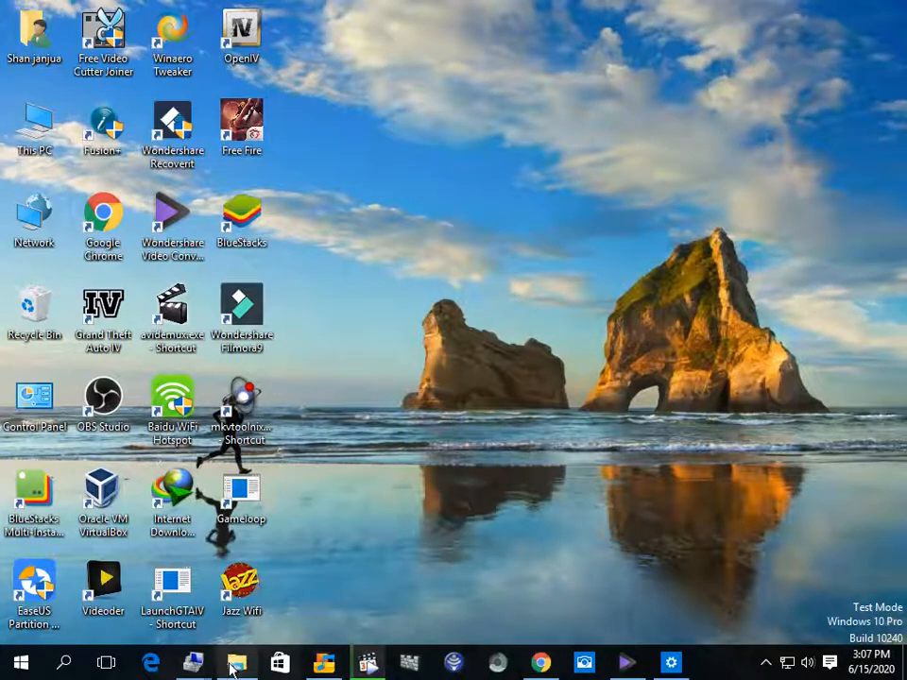
Step: Return to Device Manager and show the Hardware Ids property of the Microsoft Basic Display Adapter
{"action": "mouse_move", "coordinate": [193, 662]}
{"action": "left_click", "coordinate": [309, 529]}
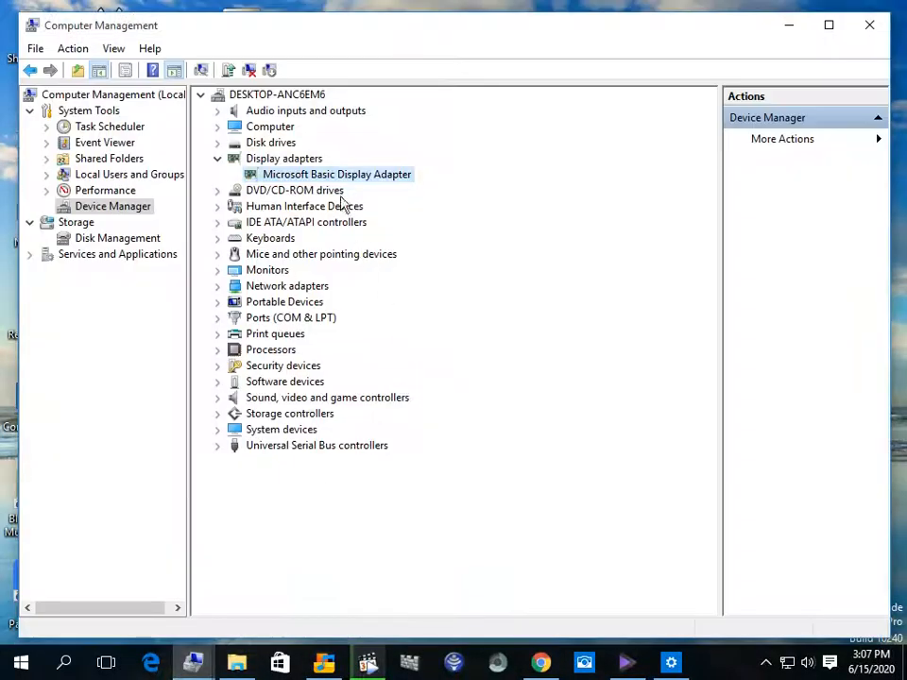
{"action": "right_click", "coordinate": [340, 180]}
{"action": "left_click", "coordinate": [381, 281]}
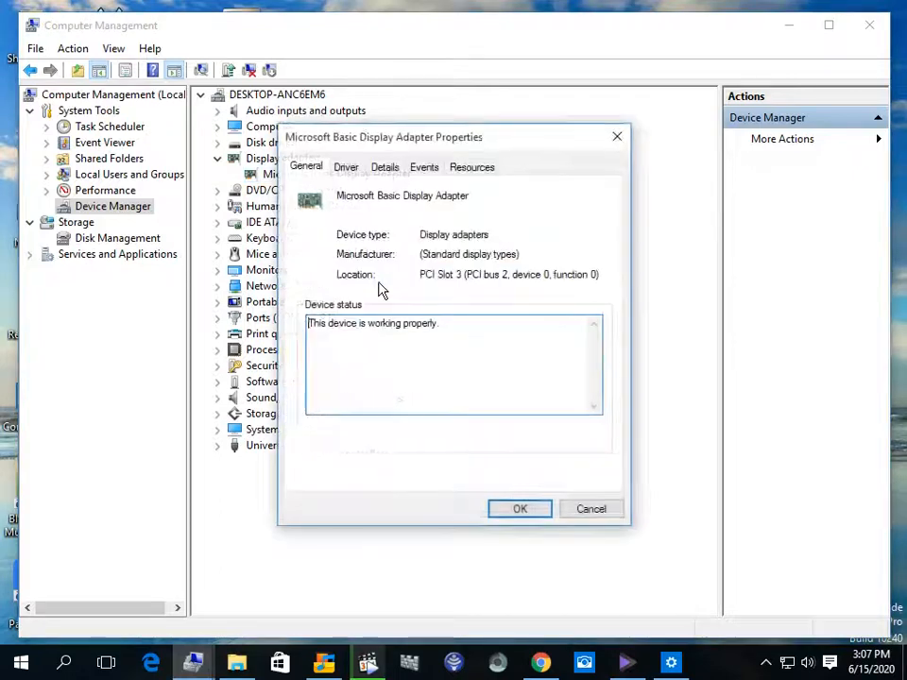
{"action": "left_click", "coordinate": [350, 169]}
{"action": "left_click", "coordinate": [381, 169]}
{"action": "left_click", "coordinate": [354, 253]}
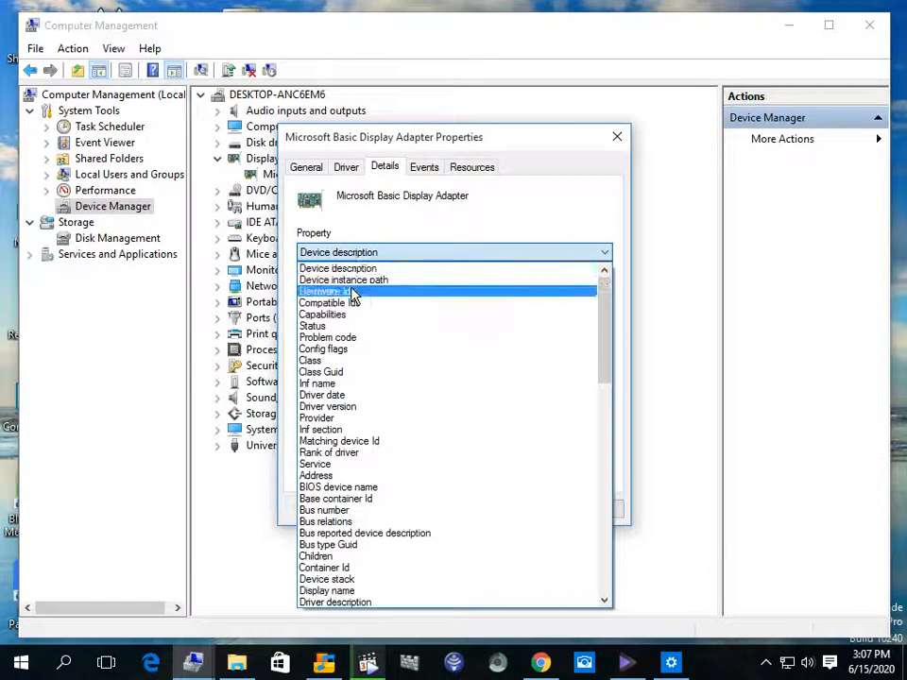
{"action": "left_click", "coordinate": [353, 292]}
Step: Copy the hardware ID PCI\VEN_1002&DEV_68F9&SUBSYS_2126103C and close the adapter's properties
{"action": "left_click", "coordinate": [380, 315]}
{"action": "right_click", "coordinate": [385, 318]}
{"action": "left_click", "coordinate": [406, 327]}
{"action": "left_click", "coordinate": [582, 511]}
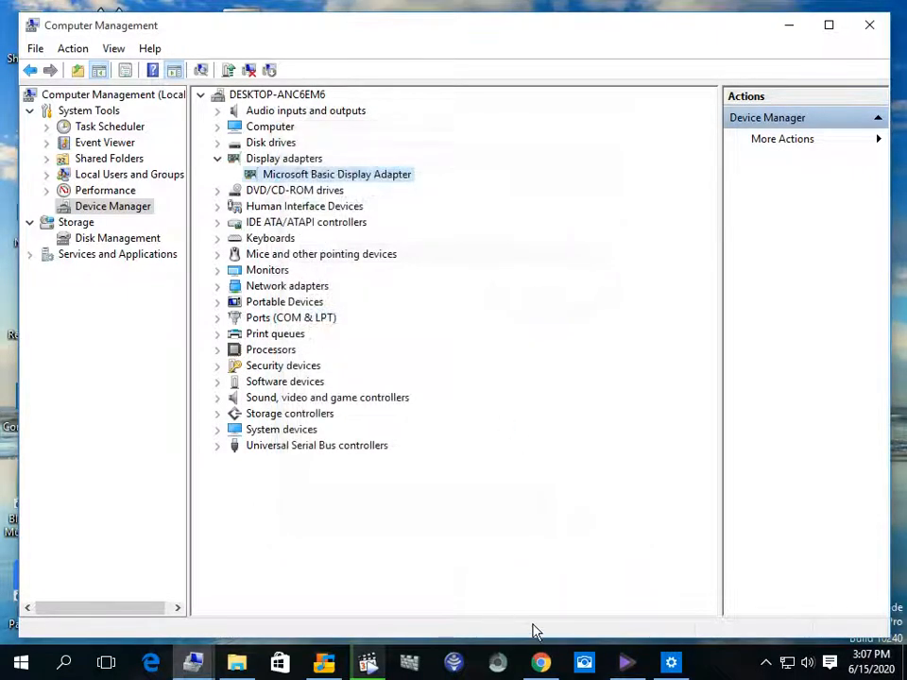
Step: Switch to Chrome and search Google for the copied hardware ID
{"action": "left_click", "coordinate": [541, 663]}
{"action": "left_click", "coordinate": [677, 75]}
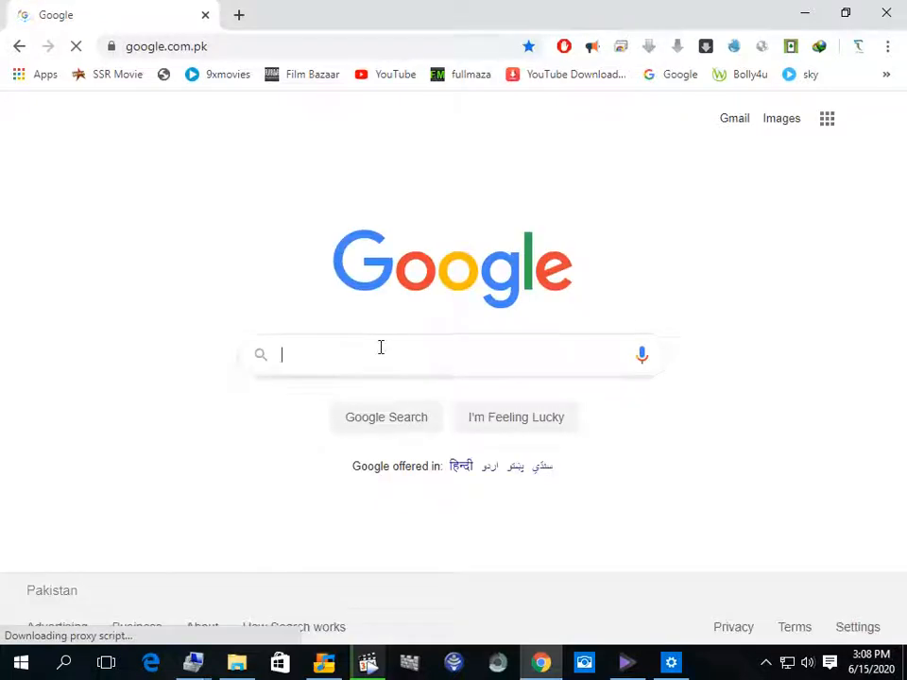
{"action": "right_click", "coordinate": [381, 348]}
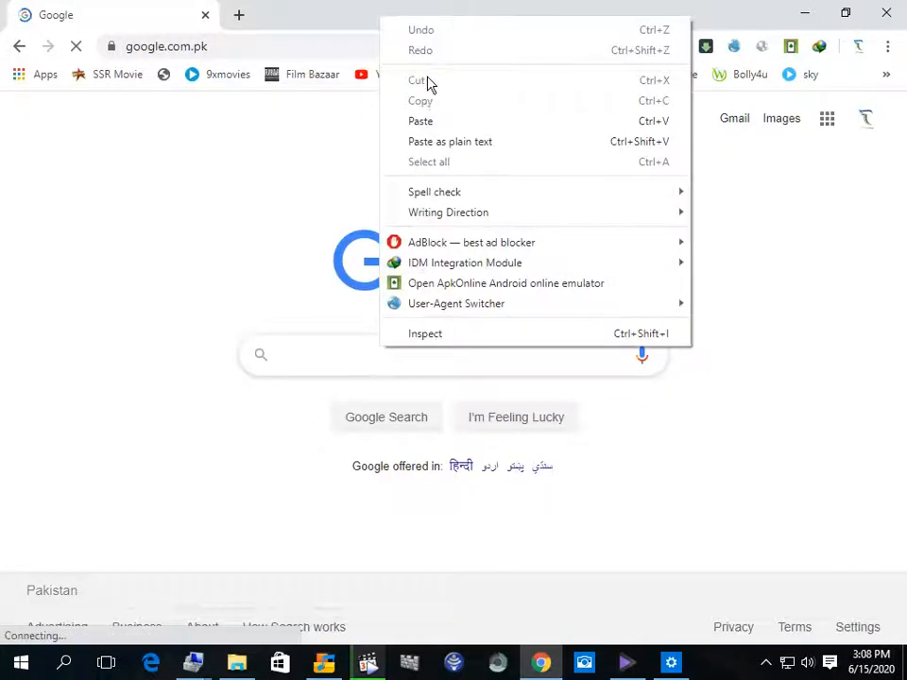
{"action": "left_click", "coordinate": [437, 120]}
{"action": "left_click", "coordinate": [394, 410]}
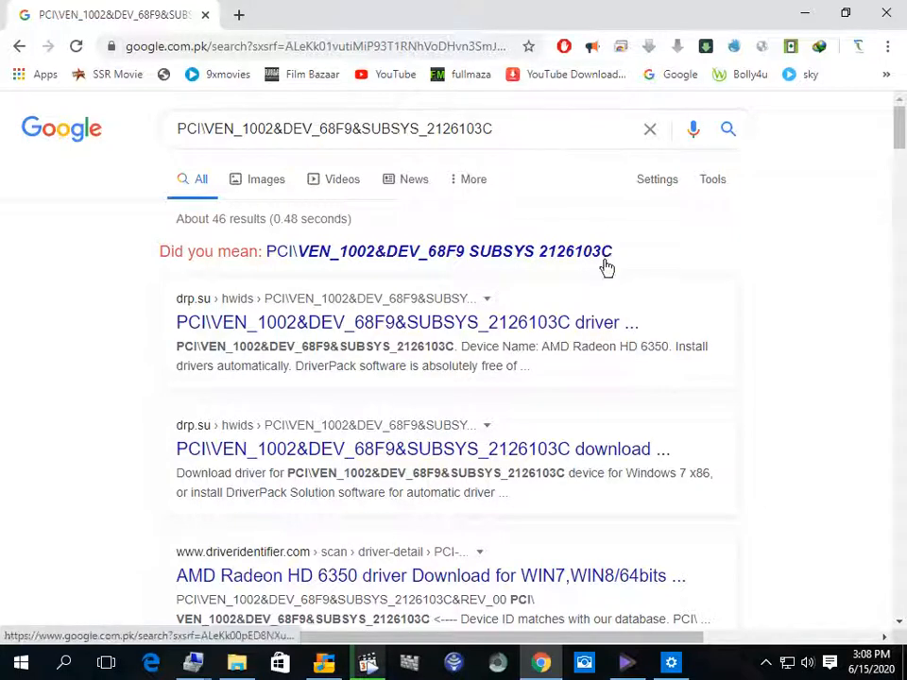
Step: Open the drp.su driver result for the hardware ID and review the AMD Radeon HD 6350 driver details and download options
{"action": "left_click", "coordinate": [312, 326]}
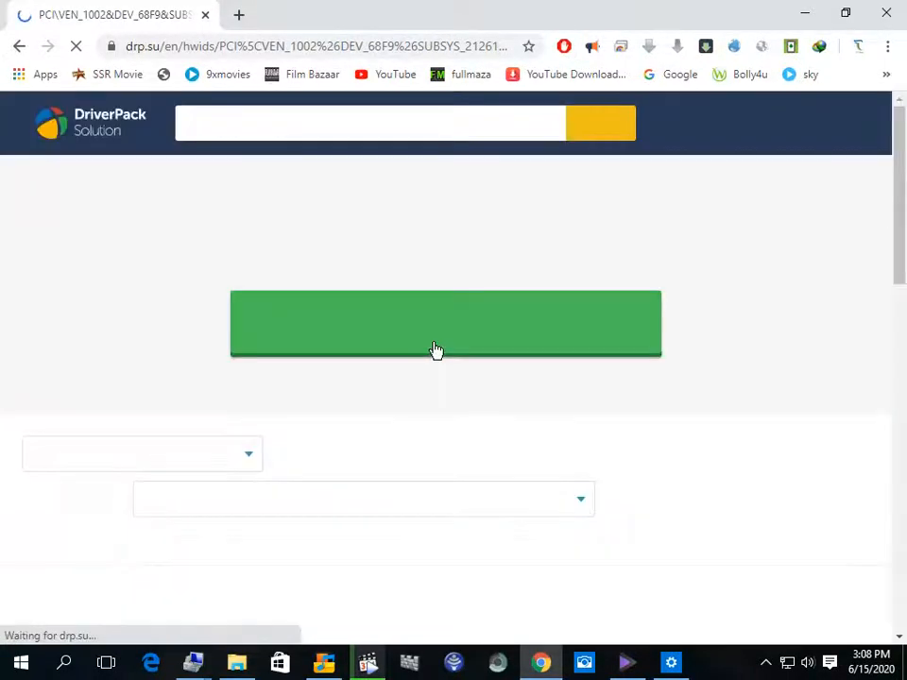
{"action": "scroll", "coordinate": [246, 354], "scroll_direction": "down", "scroll_amount": 2}
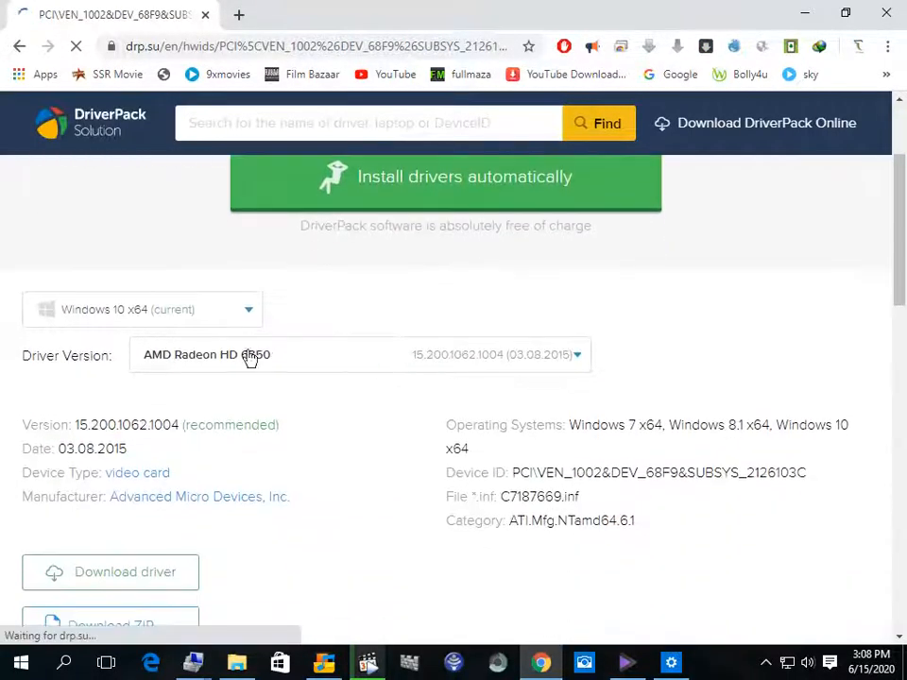
{"action": "scroll", "coordinate": [257, 368], "scroll_direction": "down", "scroll_amount": 2}
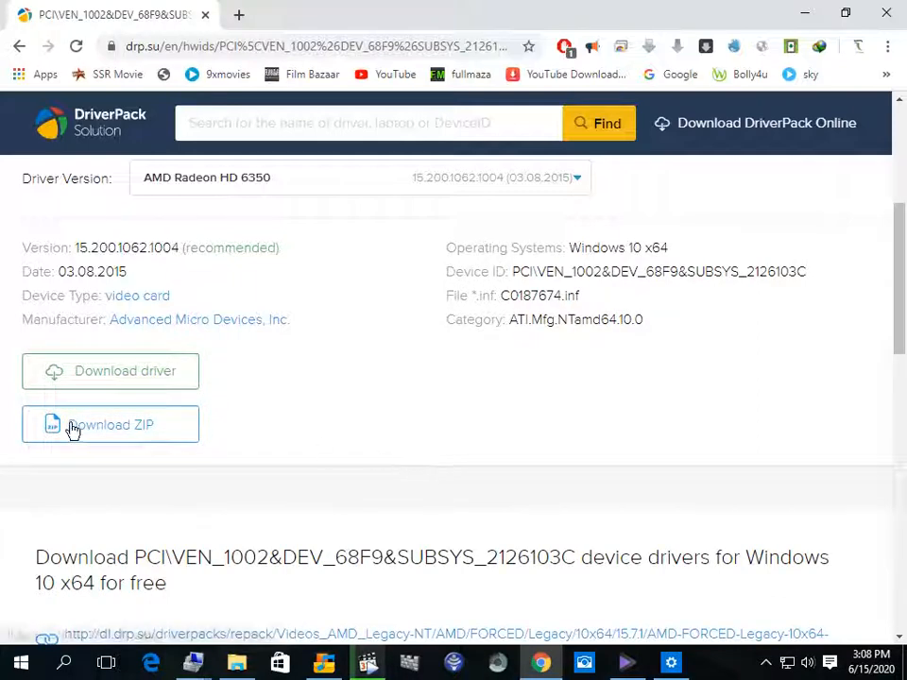
{"action": "scroll", "coordinate": [296, 431], "scroll_direction": "down", "scroll_amount": 2}
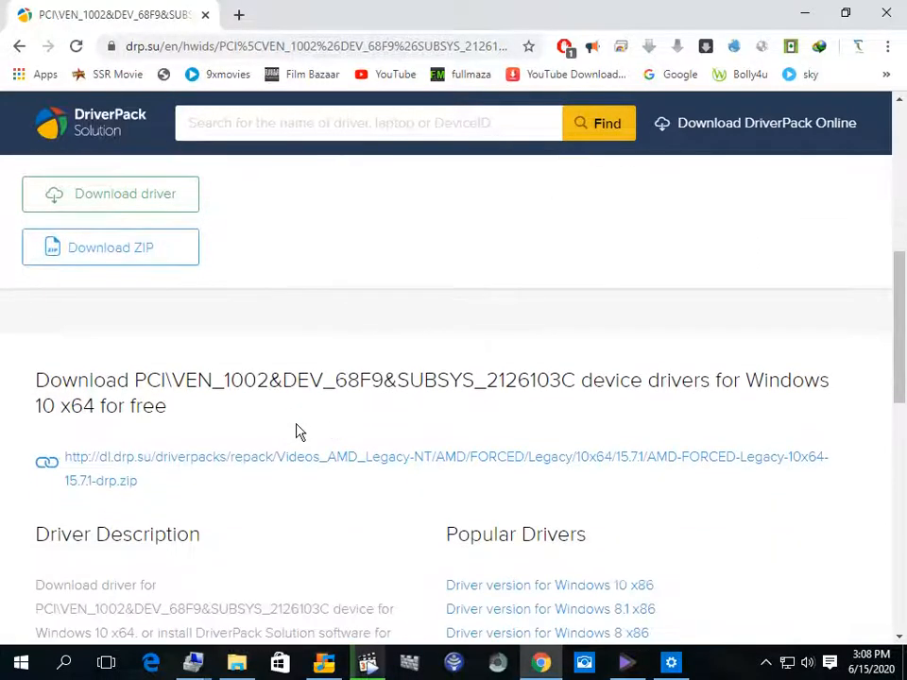
{"action": "scroll", "coordinate": [298, 431], "scroll_direction": "down", "scroll_amount": 4}
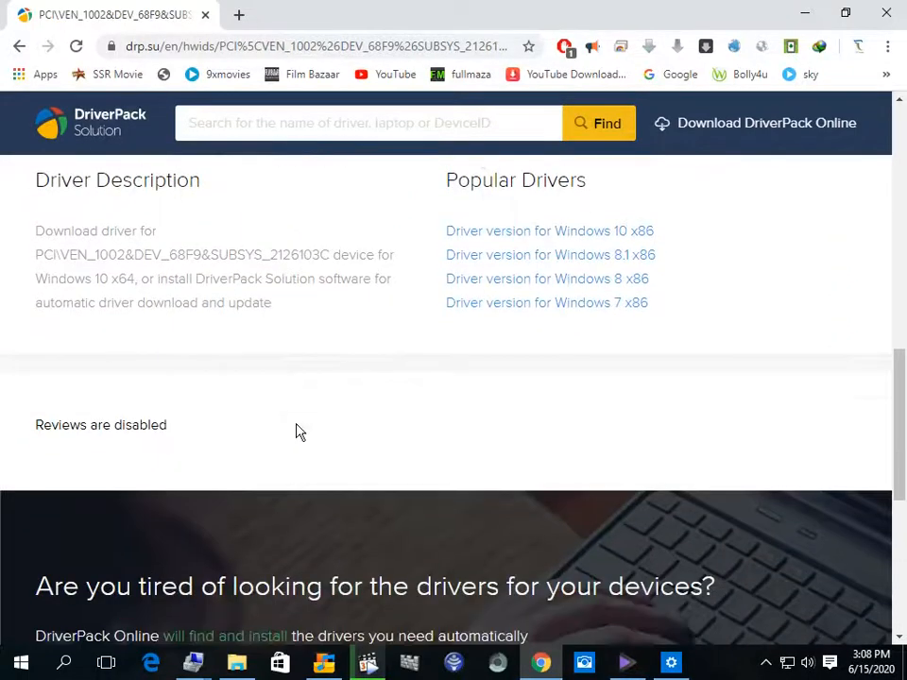
{"action": "scroll", "coordinate": [298, 431], "scroll_direction": "up", "scroll_amount": 6}
Step: Start downloading the driver ZIP as D:\AMD-FORCED-Legacy-10x64-15.7.1-drp.zip, pause the download and minimize its window
{"action": "left_click", "coordinate": [152, 422]}
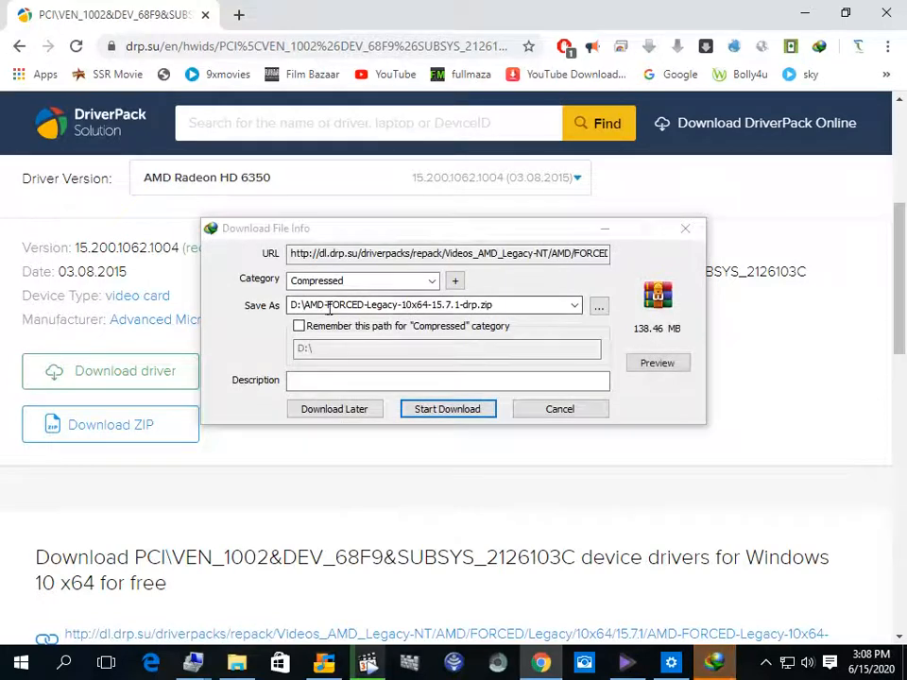
{"action": "left_click", "coordinate": [440, 411]}
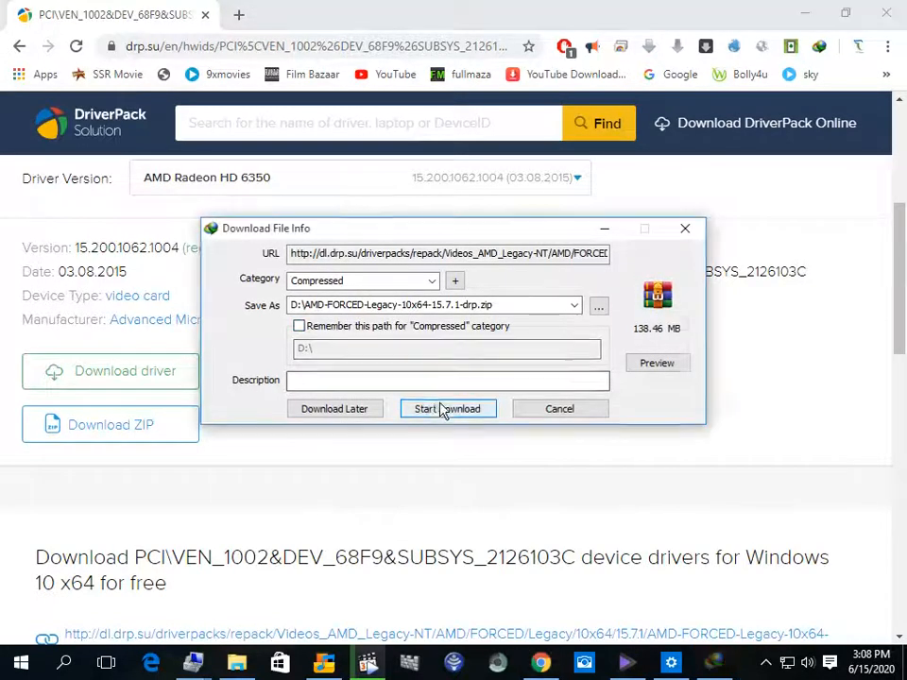
{"action": "left_click", "coordinate": [543, 347]}
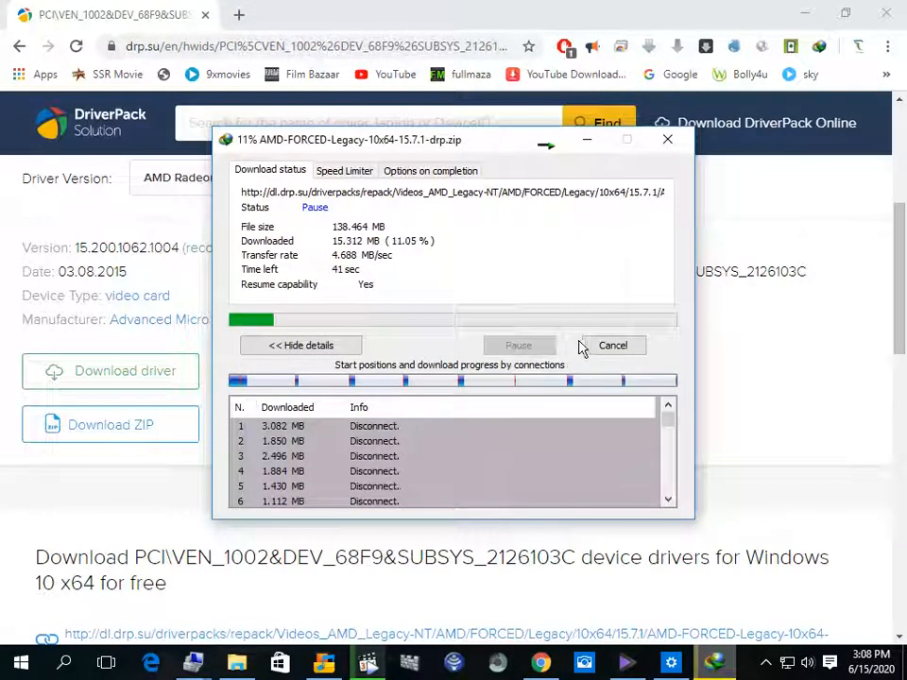
{"action": "left_click", "coordinate": [595, 144]}
Step: Clear the open windows and browse in File Explorer to the After windows installation folder inside Software on drive H:
{"action": "left_click", "coordinate": [803, 14]}
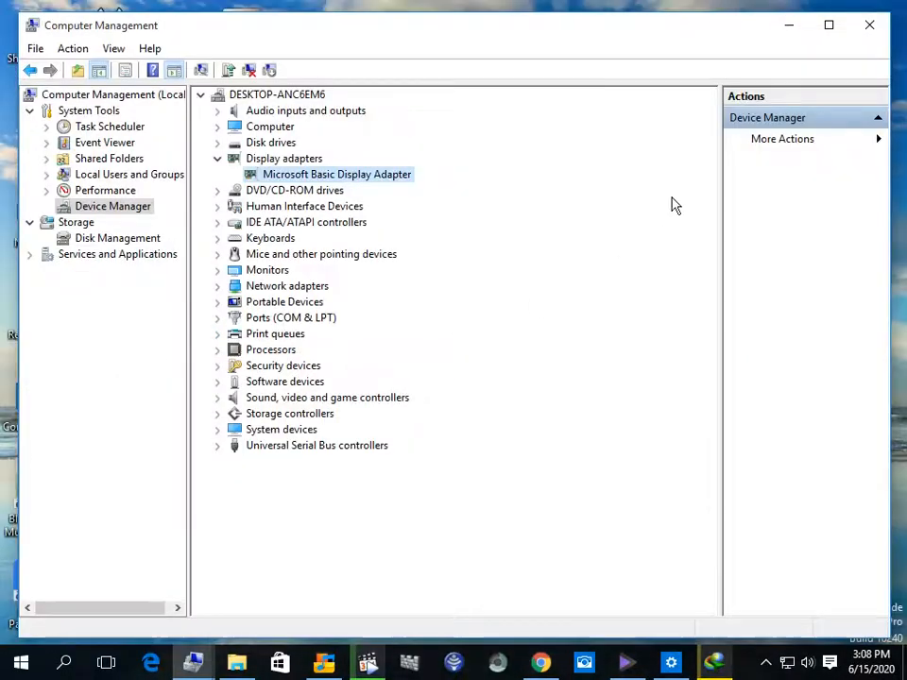
{"action": "left_click", "coordinate": [789, 26]}
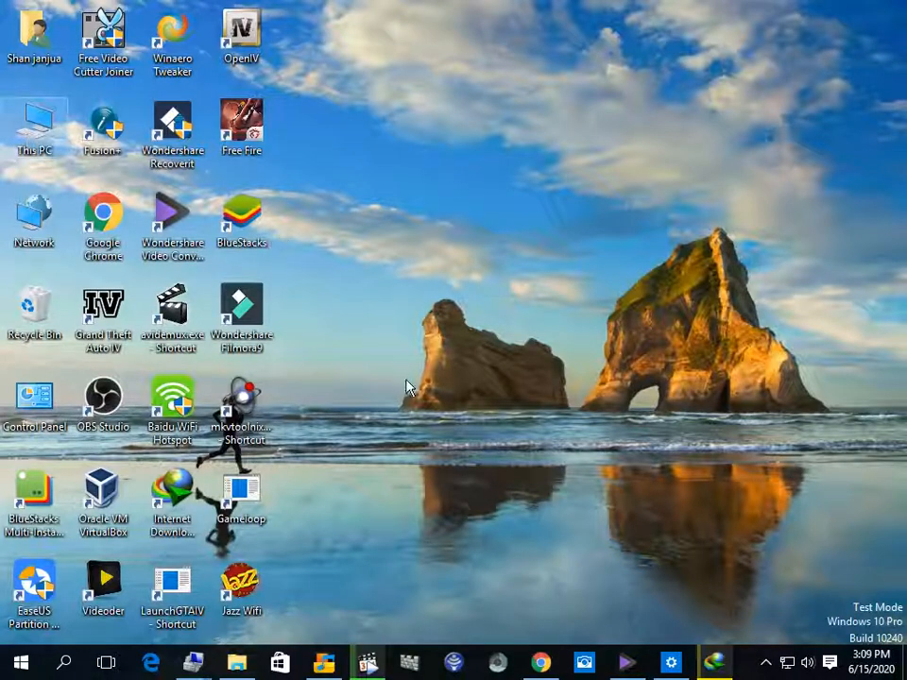
{"action": "left_click", "coordinate": [236, 663]}
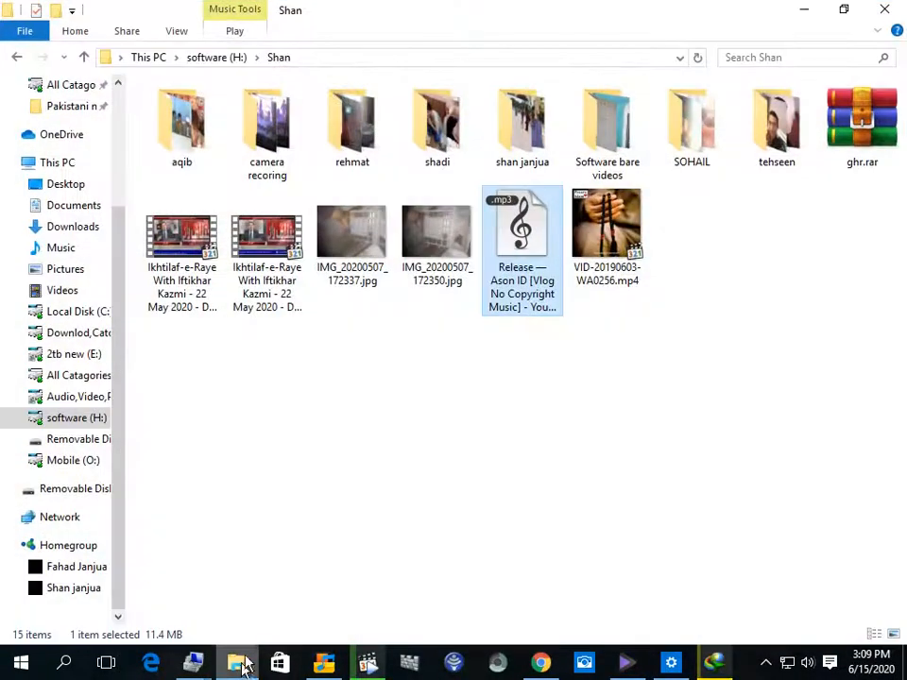
{"action": "left_click", "coordinate": [68, 165]}
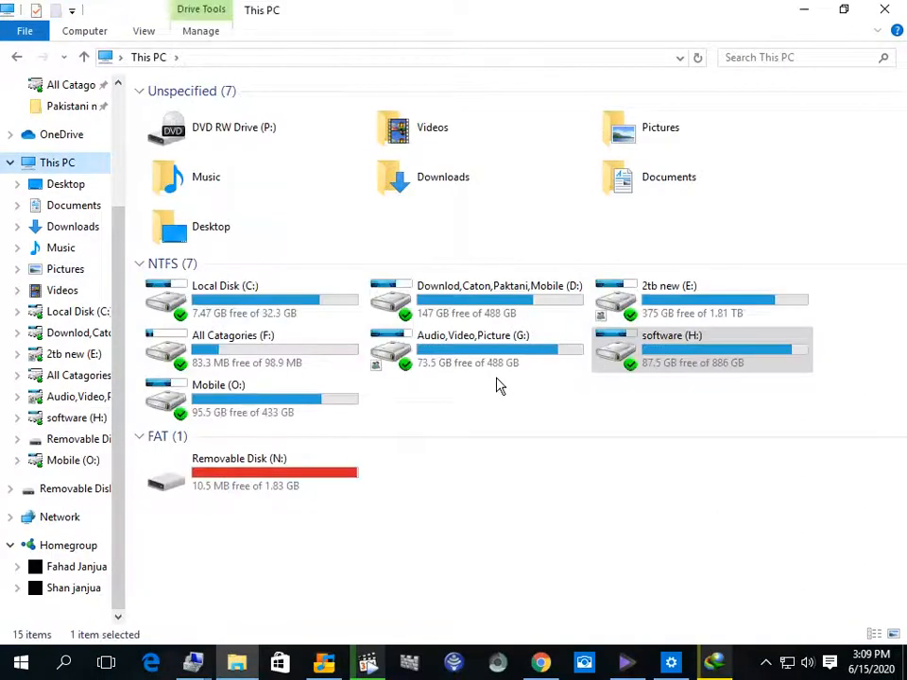
{"action": "double_click", "coordinate": [686, 359]}
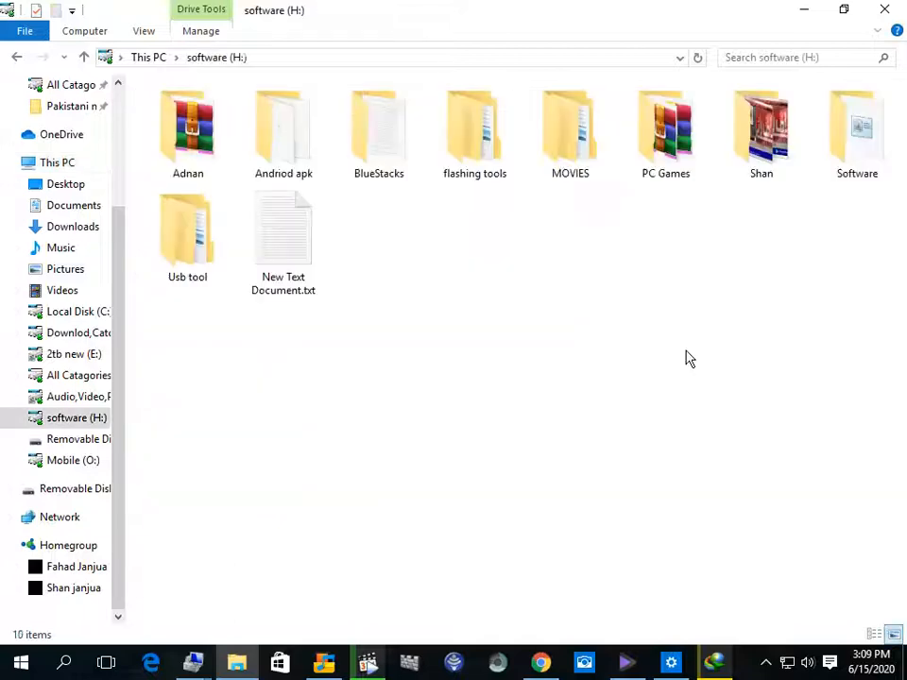
{"action": "double_click", "coordinate": [851, 166]}
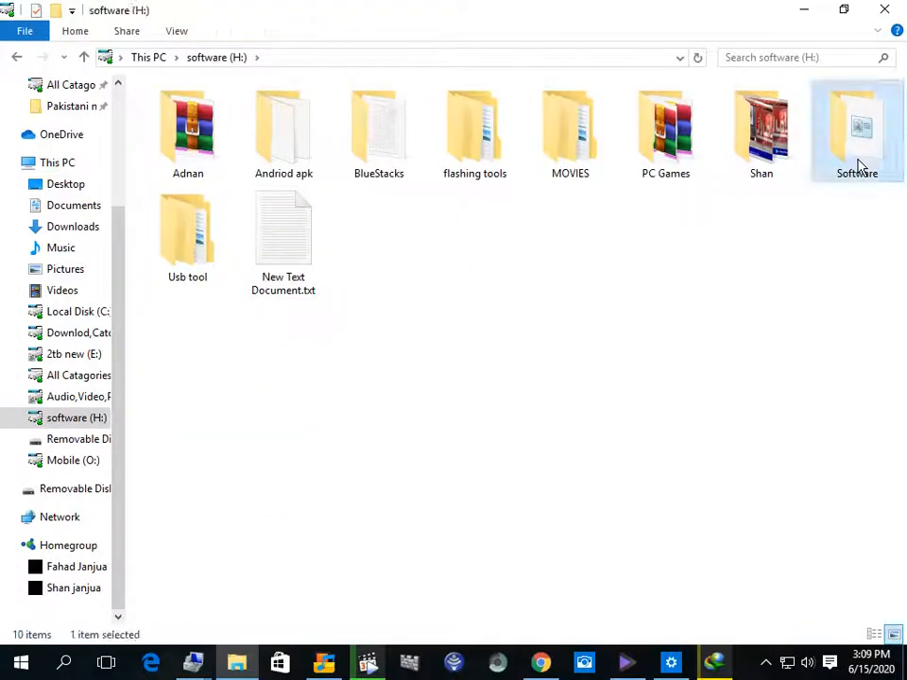
{"action": "left_click", "coordinate": [177, 161]}
{"action": "double_click", "coordinate": [177, 161]}
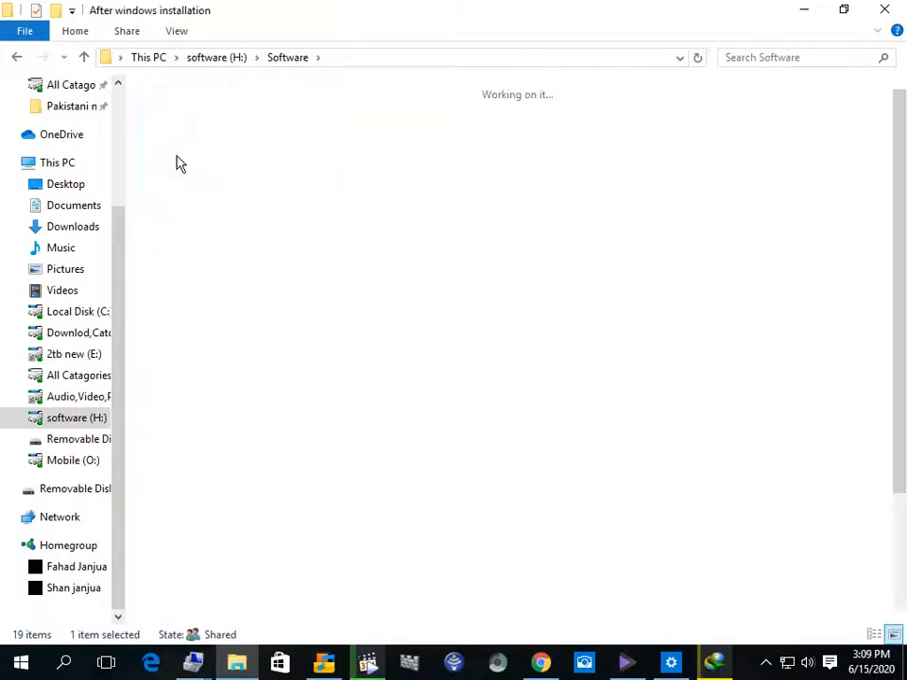
Step: Select the 6350 video AMD-FORCED-Legacy-81x64-15.7.1-drp folder and place the paused download window beneath it to compare their names
{"action": "left_click", "coordinate": [272, 179]}
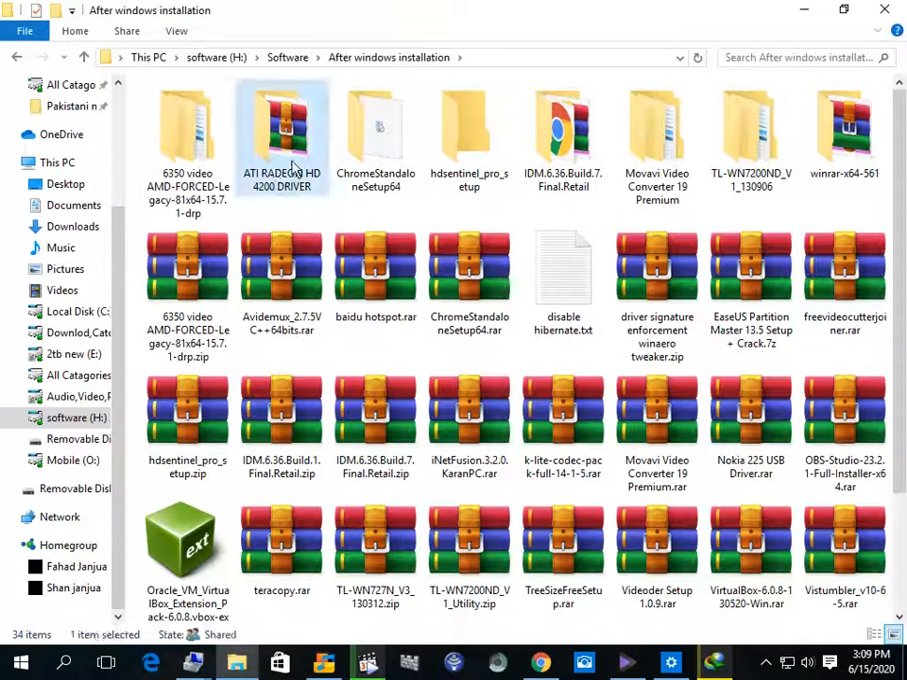
{"action": "left_click", "coordinate": [196, 164]}
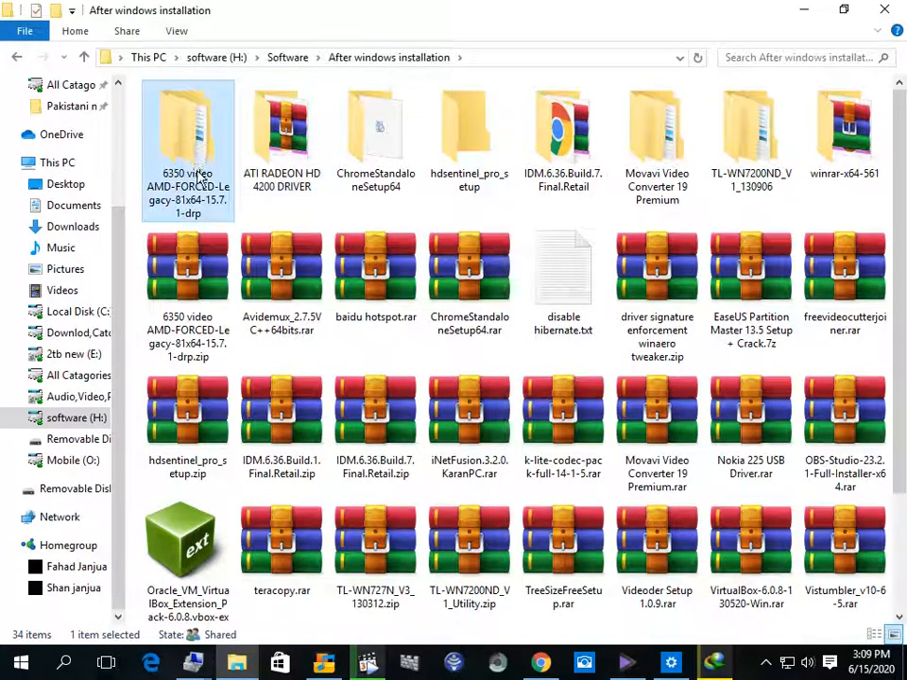
{"action": "left_click", "coordinate": [710, 662]}
{"action": "left_click_drag", "start_coordinate": [336, 149], "coordinate": [236, 251]}
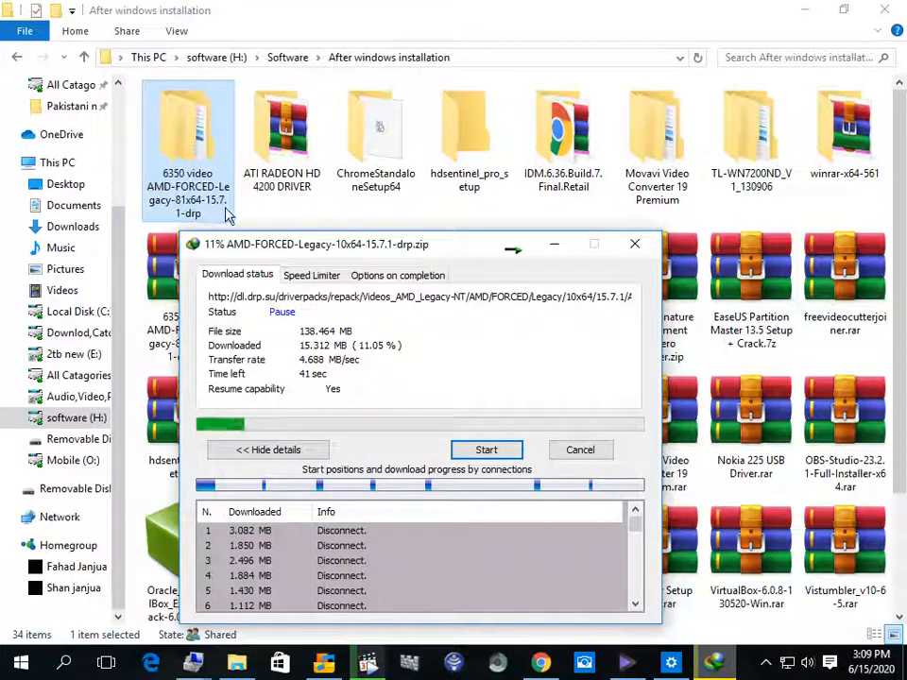
Step: Minimize the download window and open the 6350 video driver folder down through AMD, FORCED, Legacy and 81x64 to 15.7.1
{"action": "left_click", "coordinate": [553, 247]}
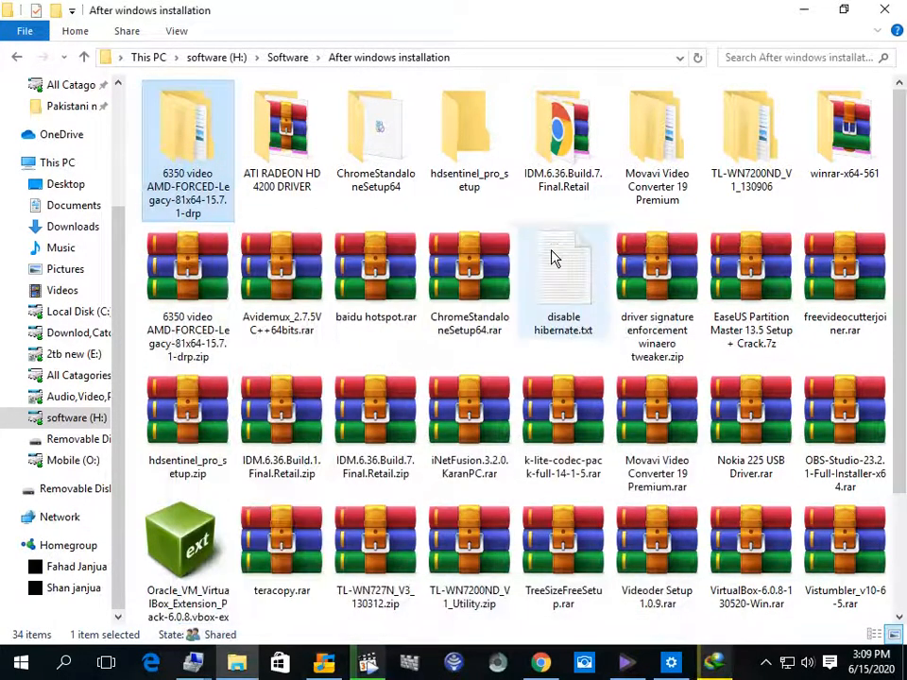
{"action": "double_click", "coordinate": [174, 169]}
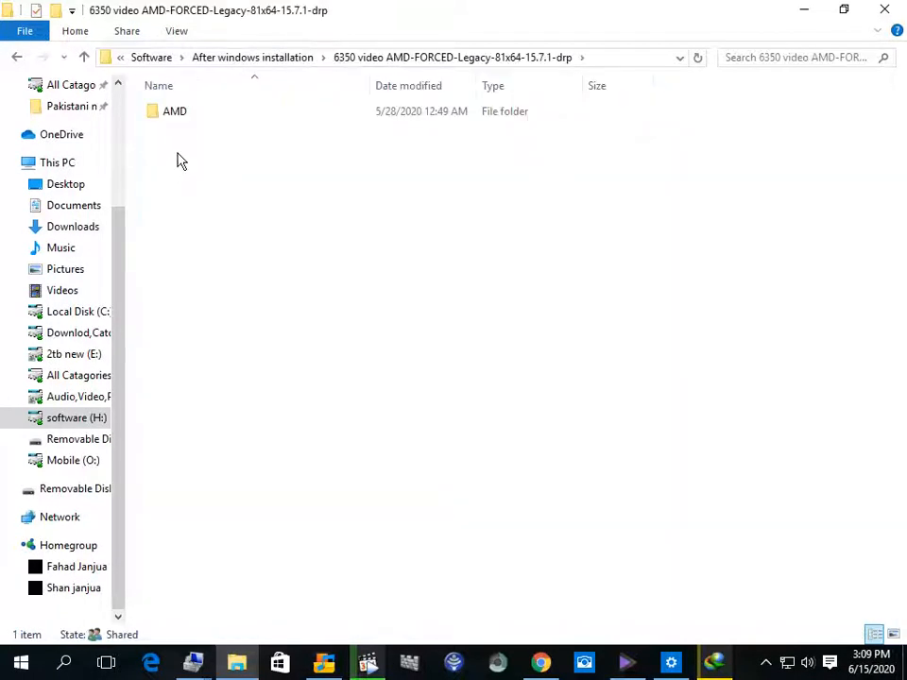
{"action": "double_click", "coordinate": [192, 115]}
{"action": "double_click", "coordinate": [193, 115]}
{"action": "double_click", "coordinate": [192, 115]}
{"action": "double_click", "coordinate": [193, 115]}
{"action": "double_click", "coordinate": [192, 115]}
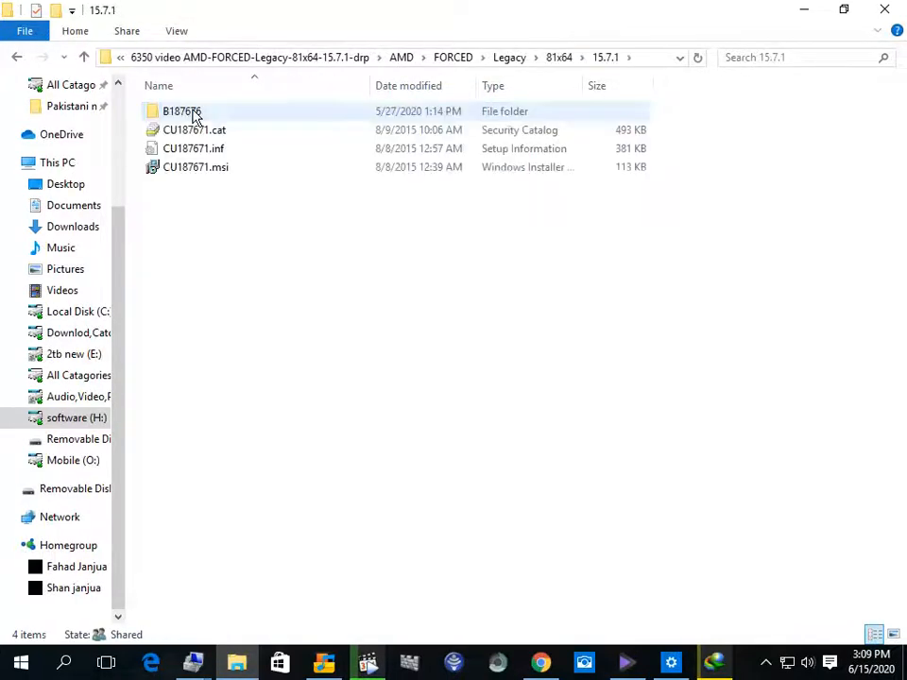
Step: Install the driver from the CU187671.inf setup information file and refresh the 15.7.1 folder
{"action": "left_click", "coordinate": [218, 168]}
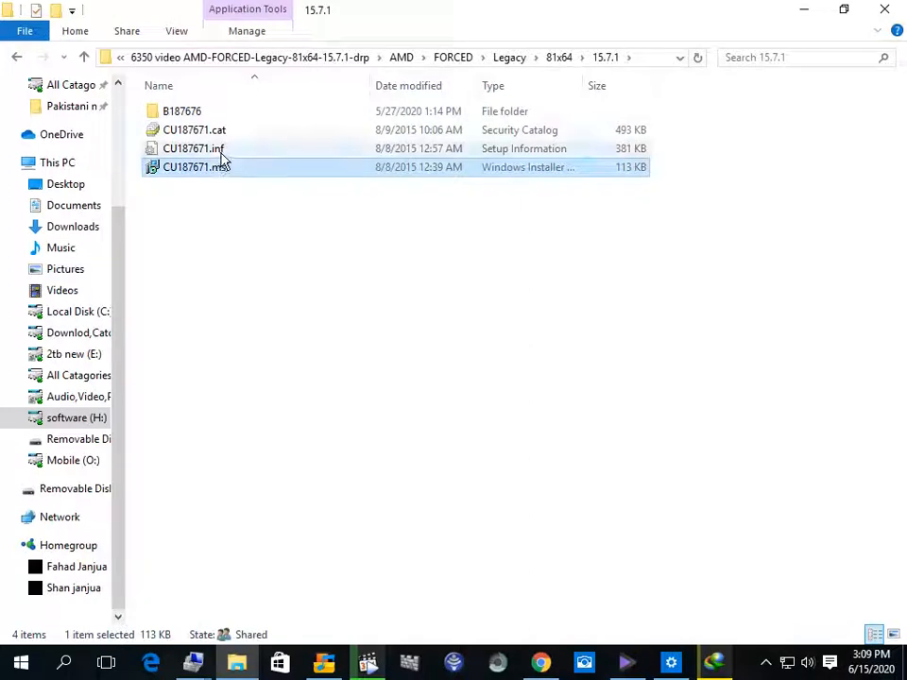
{"action": "left_click", "coordinate": [221, 152]}
{"action": "right_click", "coordinate": [222, 158]}
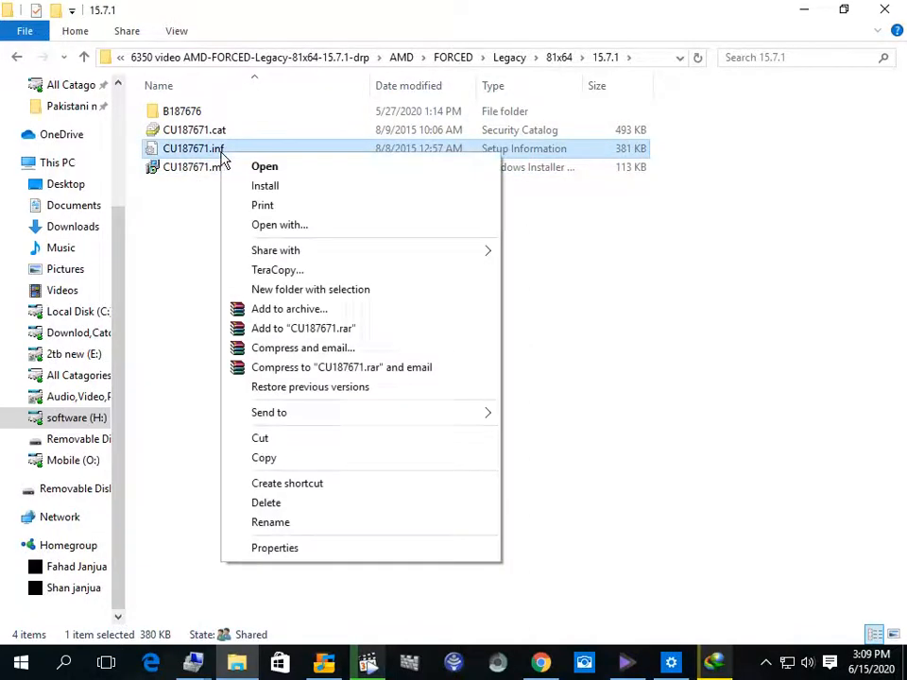
{"action": "left_click", "coordinate": [264, 187]}
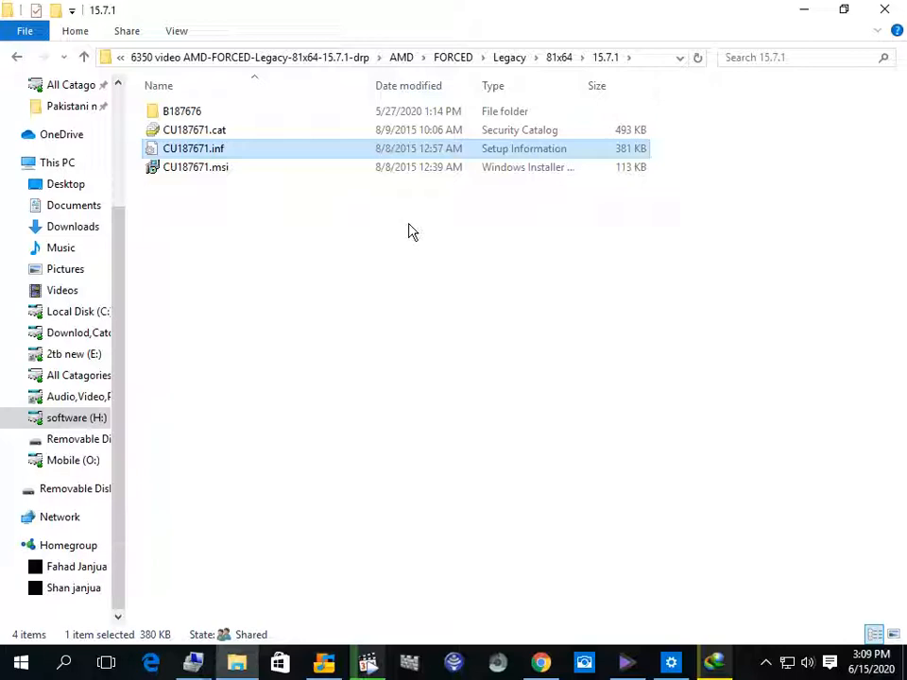
{"action": "right_click", "coordinate": [228, 306]}
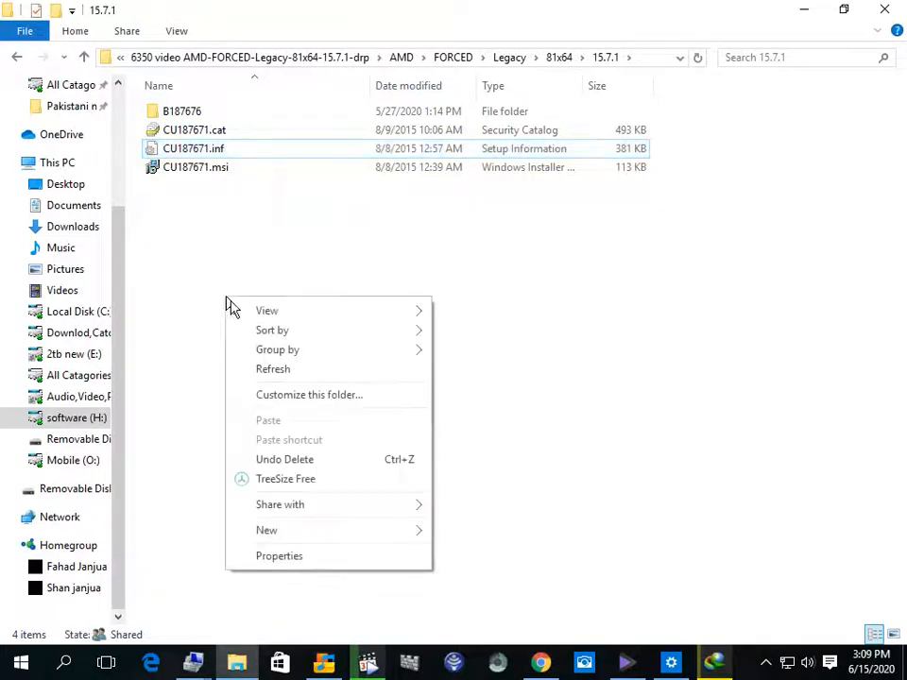
{"action": "left_click", "coordinate": [278, 374]}
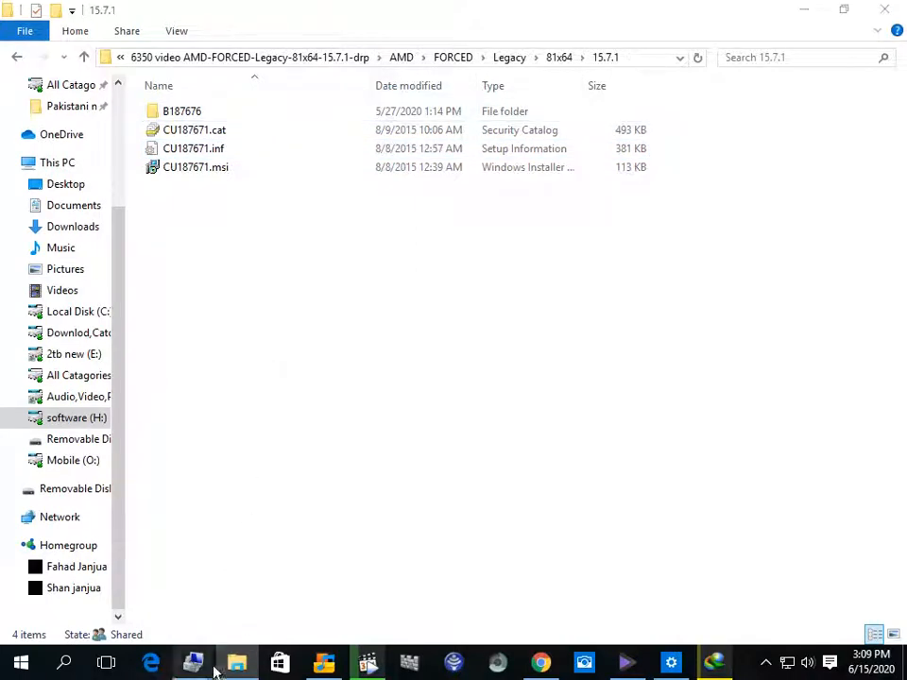
Step: In Computer Management, start a manual driver update for Microsoft Basic Display Adapter and choose to install the driver from disk
{"action": "mouse_move", "coordinate": [214, 661]}
{"action": "left_click", "coordinate": [265, 529]}
{"action": "right_click", "coordinate": [345, 175]}
{"action": "left_click", "coordinate": [351, 184]}
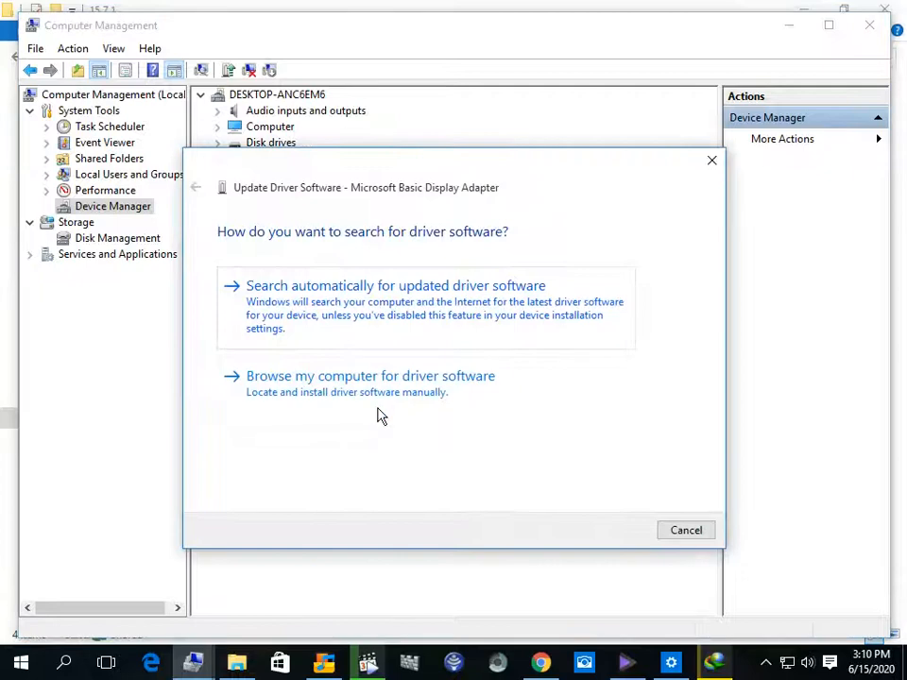
{"action": "left_click", "coordinate": [381, 414]}
{"action": "left_click", "coordinate": [392, 458]}
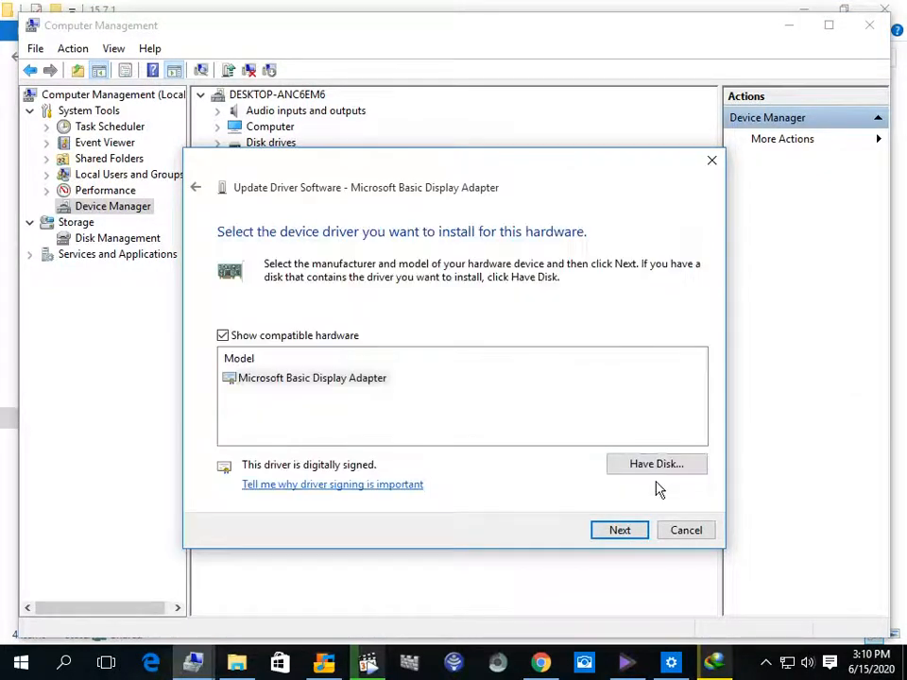
{"action": "left_click", "coordinate": [665, 466]}
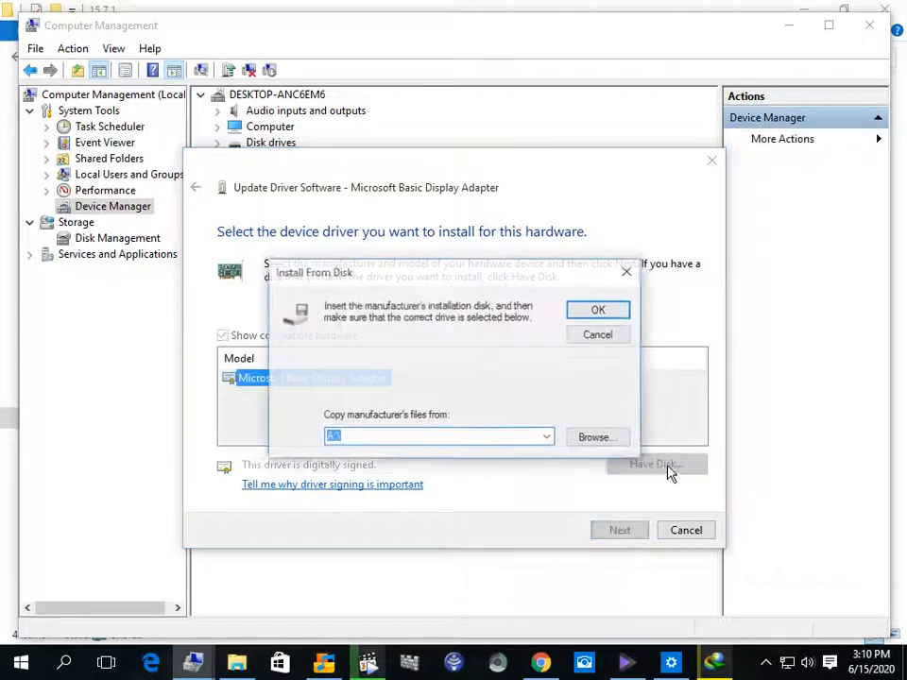
Step: Browse for the manufacturer's driver files and open the software (H:) drive under This PC
{"action": "left_click", "coordinate": [593, 440]}
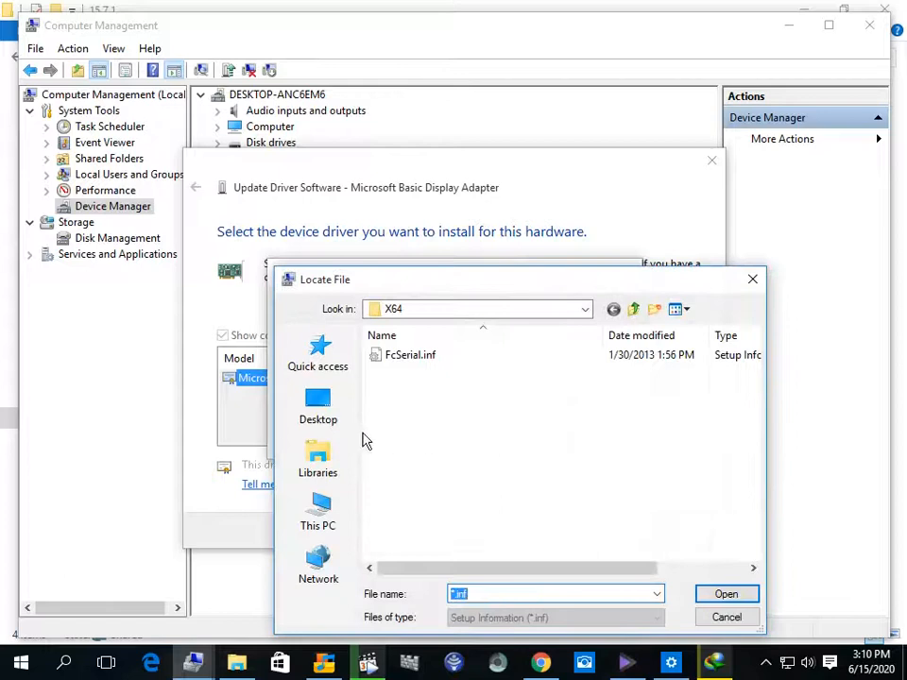
{"action": "left_click", "coordinate": [359, 503]}
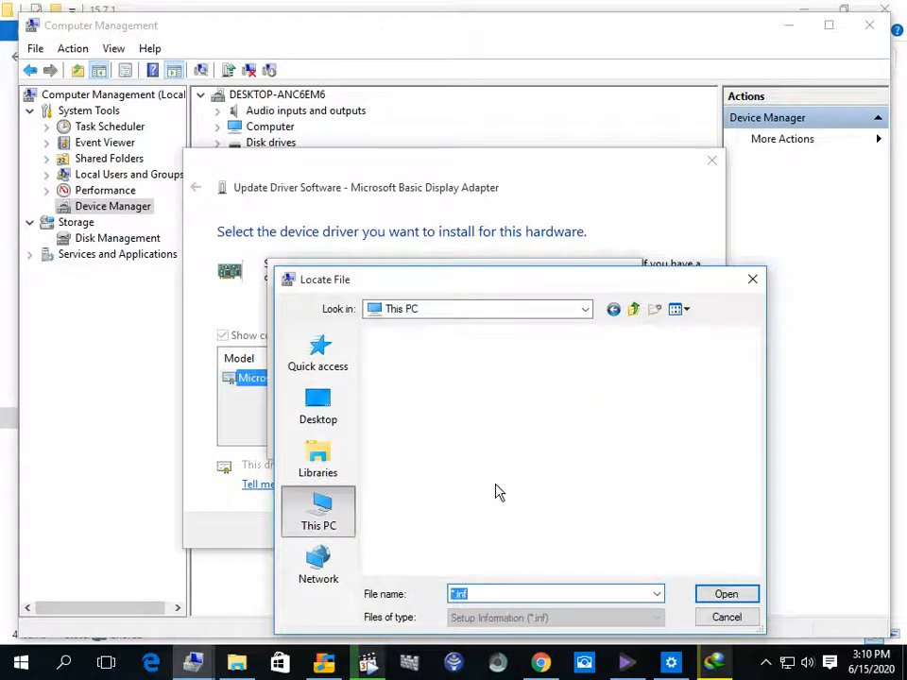
{"action": "scroll", "coordinate": [566, 493], "scroll_direction": "down", "scroll_amount": 10}
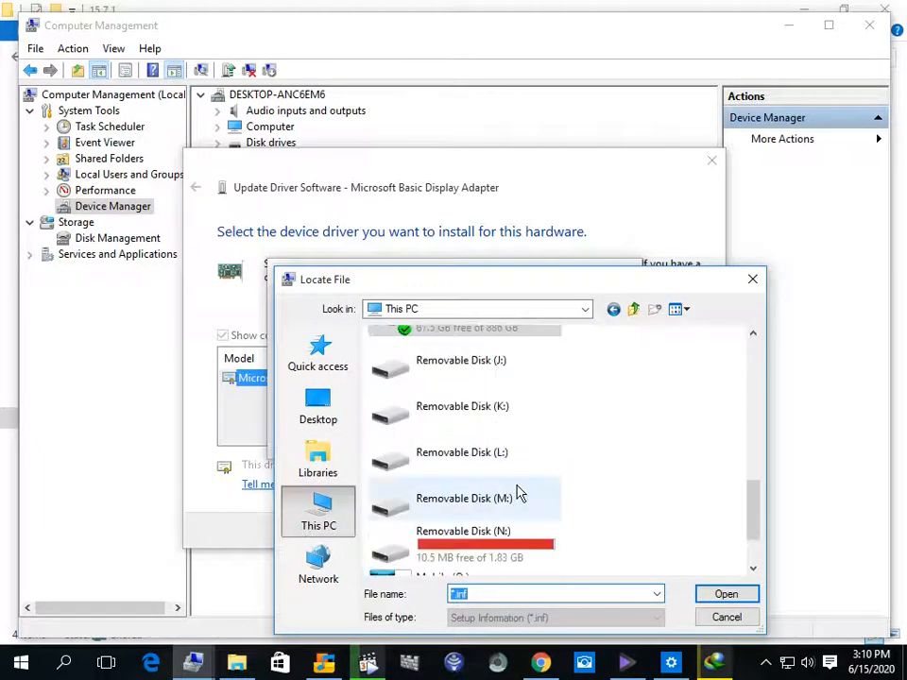
{"action": "scroll", "coordinate": [519, 492], "scroll_direction": "down", "scroll_amount": 1}
{"action": "scroll", "coordinate": [501, 484], "scroll_direction": "up", "scroll_amount": 2}
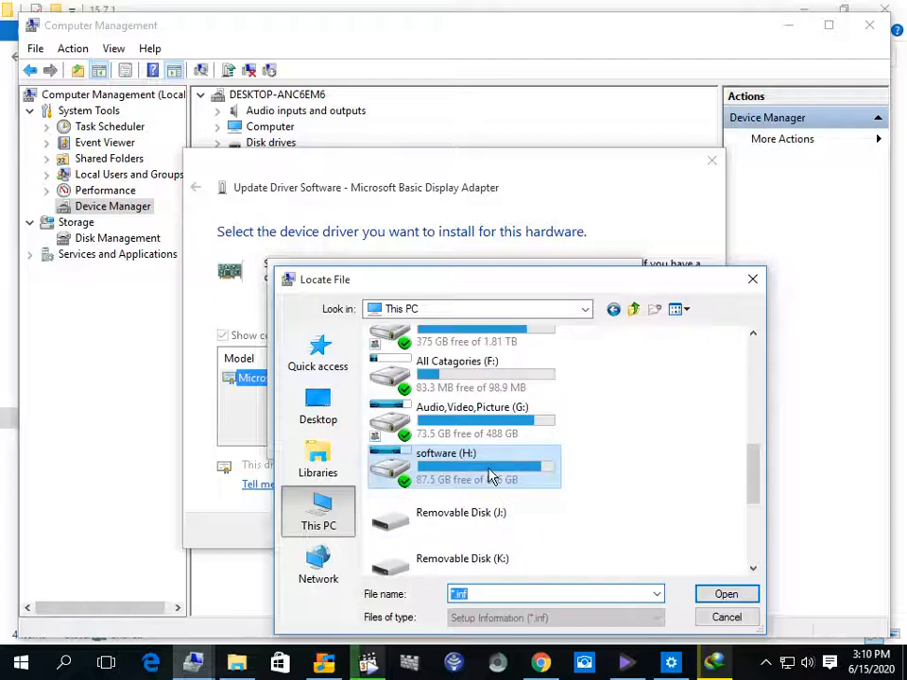
{"action": "scroll", "coordinate": [491, 473], "scroll_direction": "up", "scroll_amount": 5}
{"action": "scroll", "coordinate": [485, 456], "scroll_direction": "down", "scroll_amount": 3}
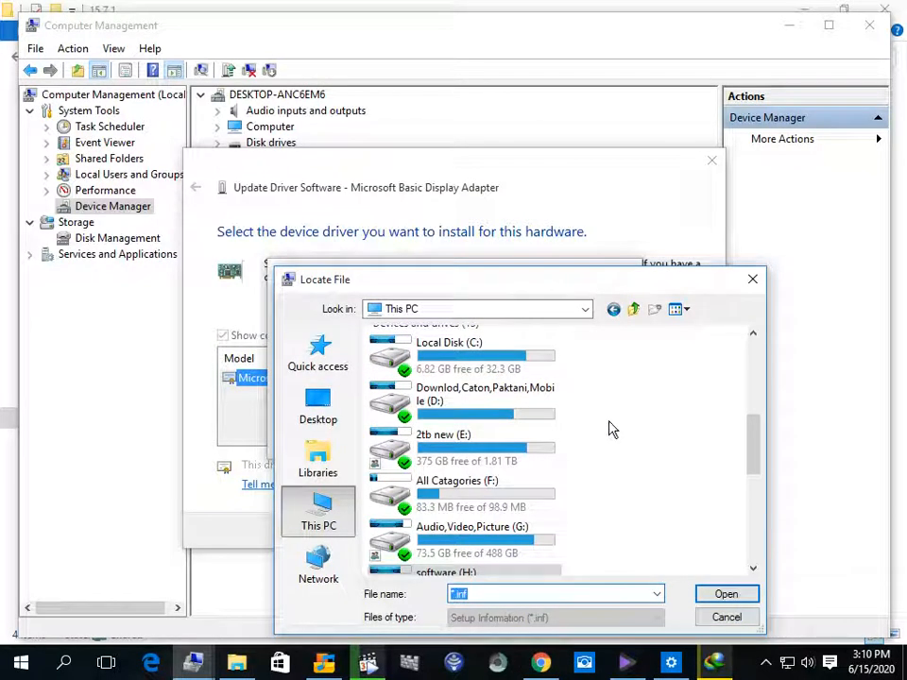
{"action": "scroll", "coordinate": [567, 444], "scroll_direction": "down", "scroll_amount": 5}
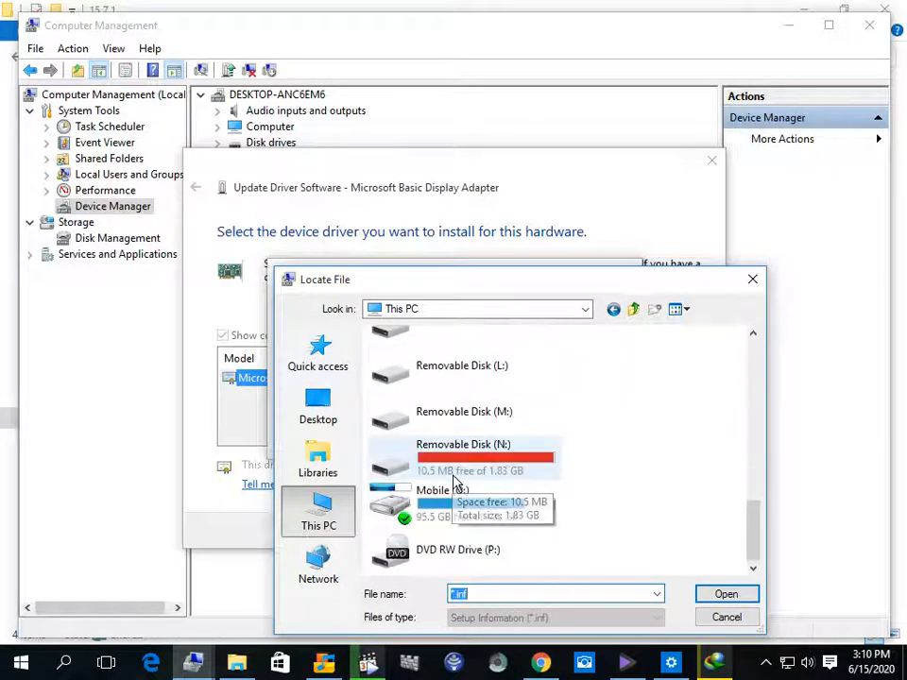
{"action": "scroll", "coordinate": [458, 484], "scroll_direction": "up", "scroll_amount": 2}
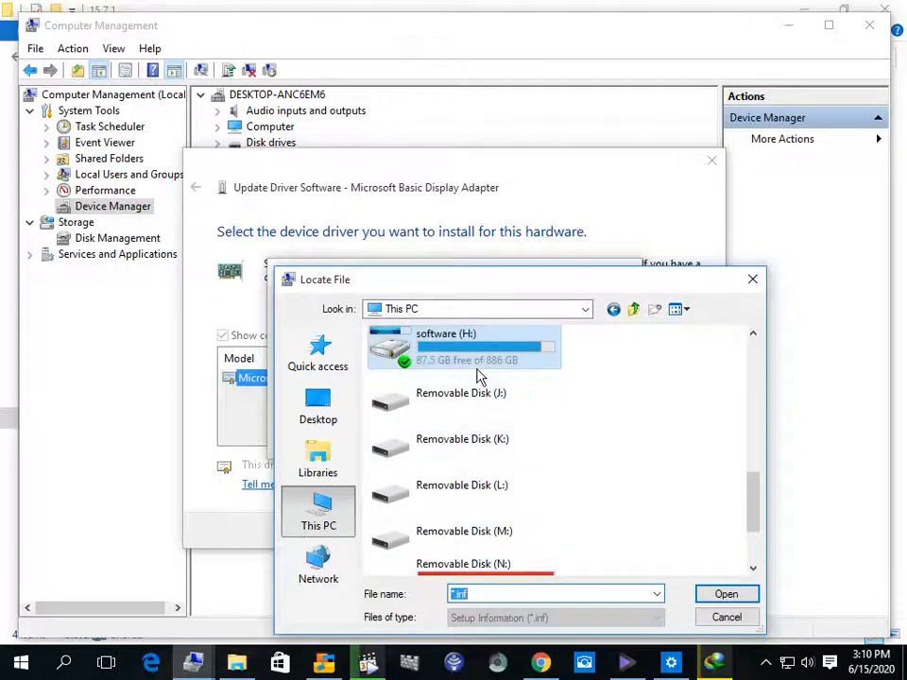
{"action": "double_click", "coordinate": [478, 370]}
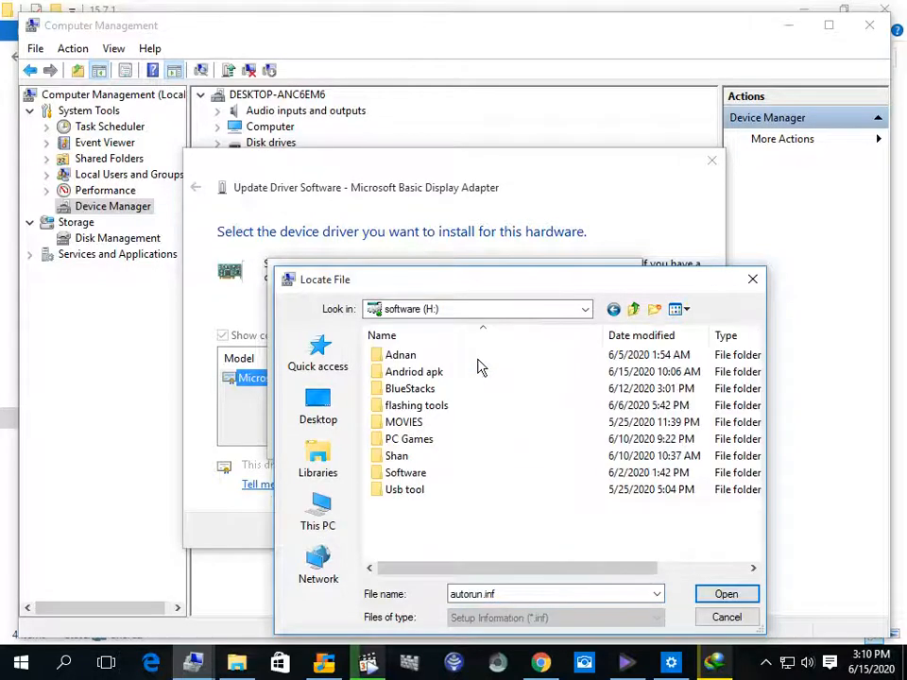
Step: Open the 6350 video AMD-FORCED-Legacy-81x64-15.7.1-drp folder inside Software and After windows installation
{"action": "double_click", "coordinate": [416, 473]}
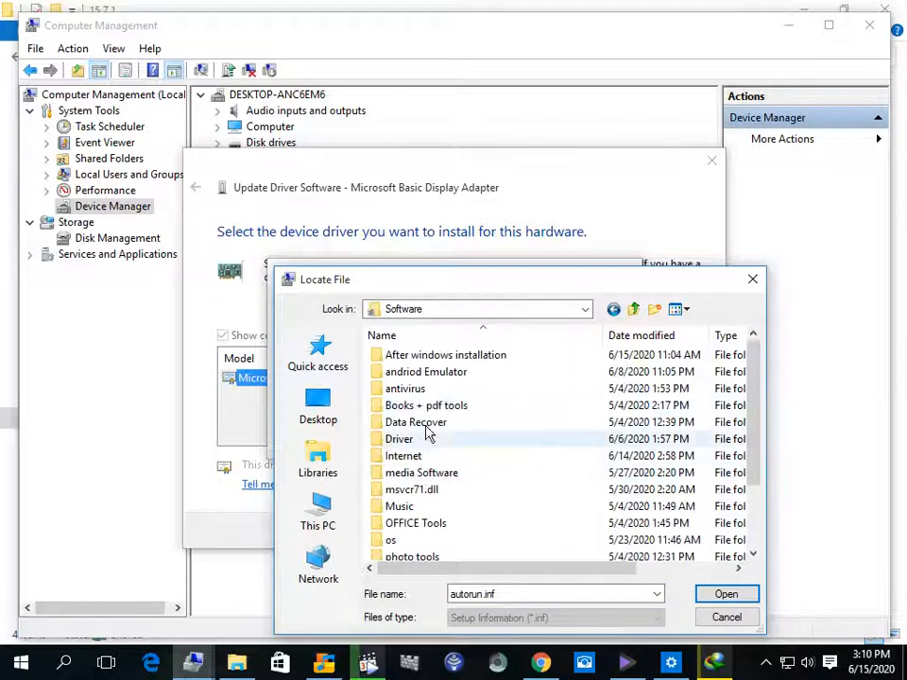
{"action": "double_click", "coordinate": [440, 359]}
{"action": "double_click", "coordinate": [437, 359]}
{"action": "left_click", "coordinate": [422, 363]}
{"action": "left_click", "coordinate": [424, 364]}
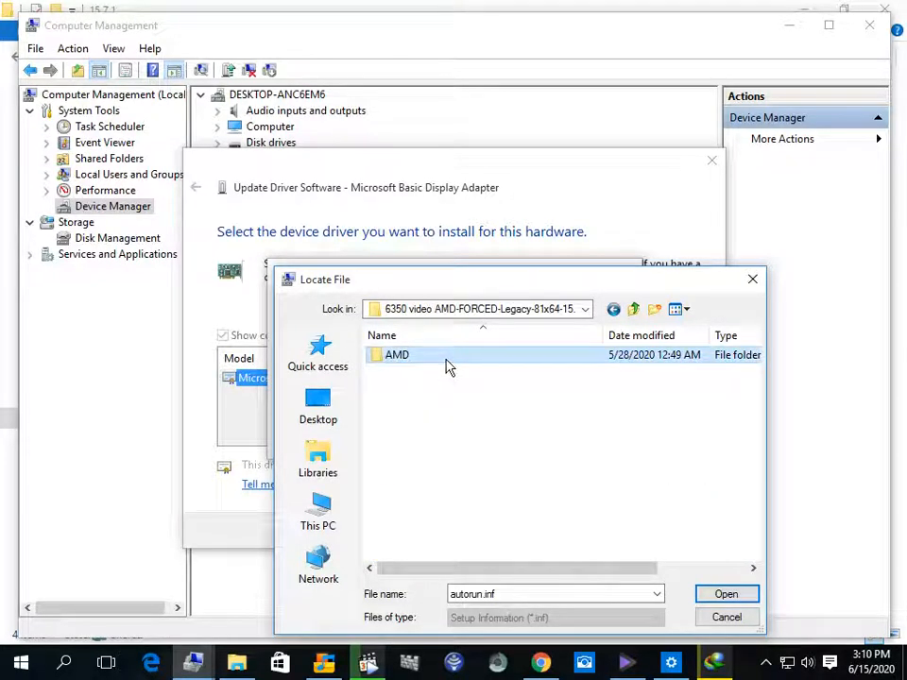
Step: Load CU187671.inf from the AMD subfolders, ending in 15.7.1, as the driver source
{"action": "double_click", "coordinate": [449, 366]}
{"action": "double_click", "coordinate": [449, 363]}
{"action": "double_click", "coordinate": [449, 364]}
{"action": "double_click", "coordinate": [448, 364]}
{"action": "double_click", "coordinate": [449, 364]}
{"action": "left_click", "coordinate": [449, 371]}
{"action": "left_click", "coordinate": [726, 594]}
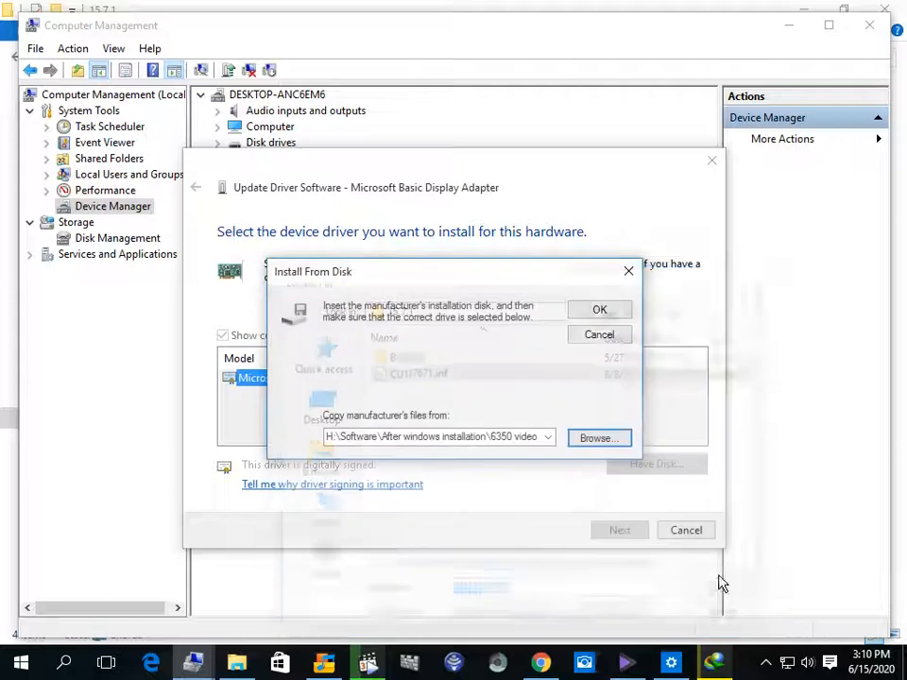
{"action": "left_click", "coordinate": [613, 312]}
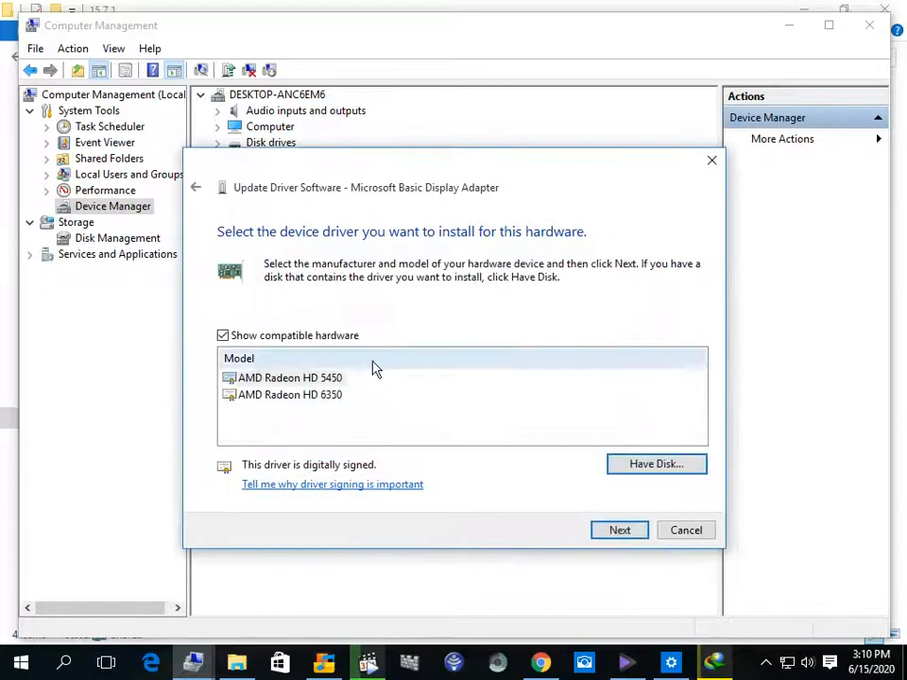
Step: Choose AMD Radeon HD 6350 as the display driver model, start its installation and dismiss the completion message
{"action": "left_click", "coordinate": [326, 379]}
{"action": "left_click", "coordinate": [330, 396]}
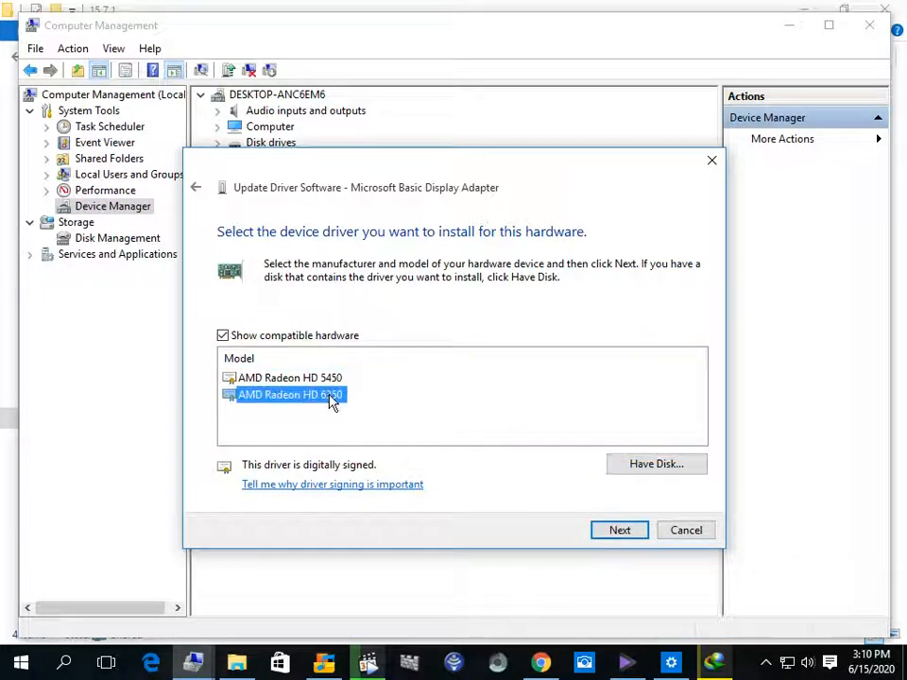
{"action": "left_click", "coordinate": [607, 527]}
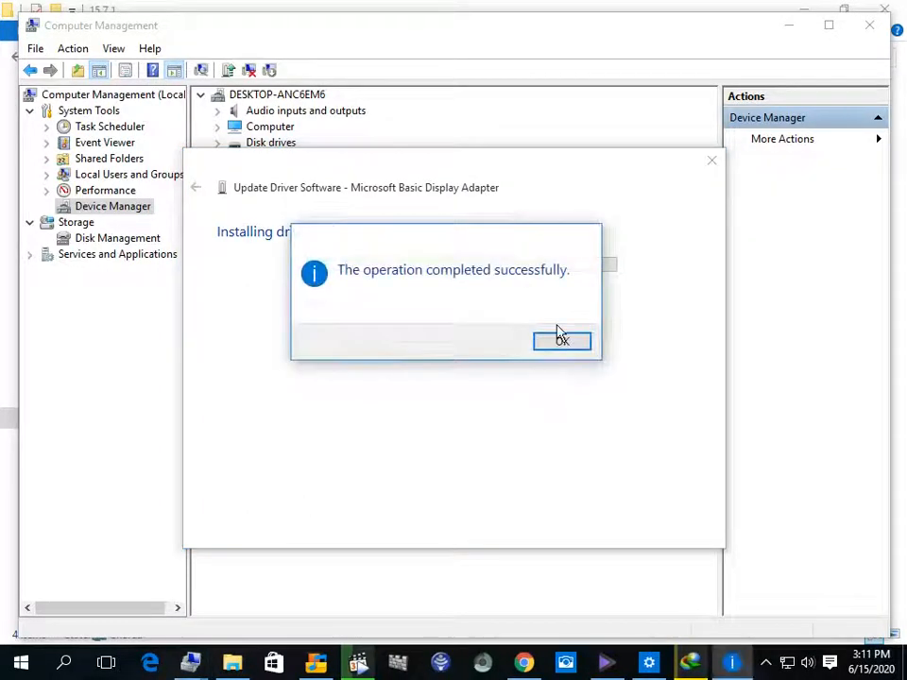
{"action": "left_click", "coordinate": [562, 342]}
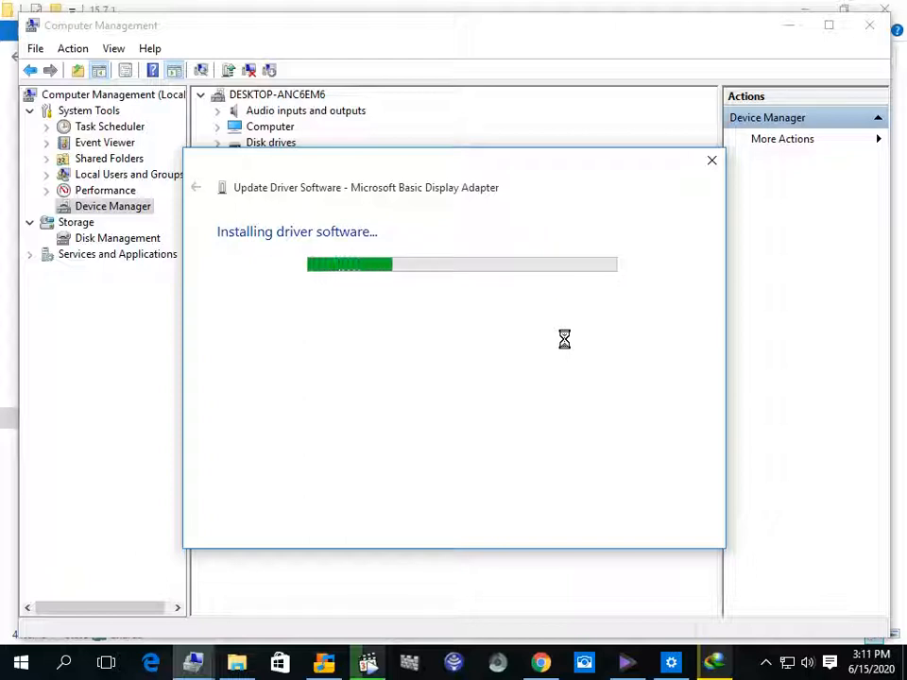
Step: Move the driver installation window up and cancel the paused AMD-FORCED-Legacy-10x64-15.7.1-drp.zip download
{"action": "left_click_drag", "start_coordinate": [531, 168], "coordinate": [534, 134]}
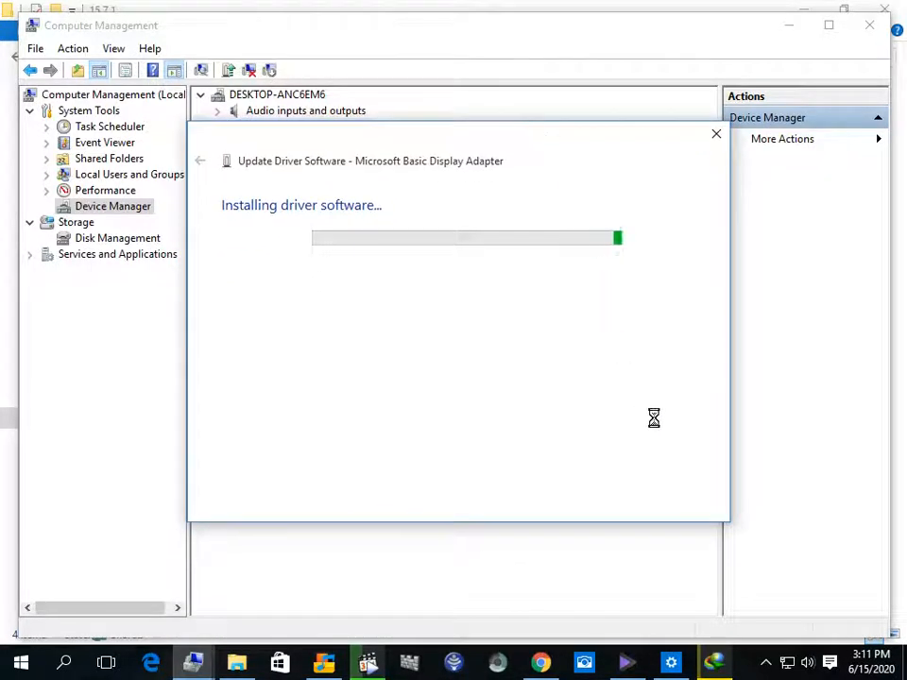
{"action": "left_click", "coordinate": [726, 666]}
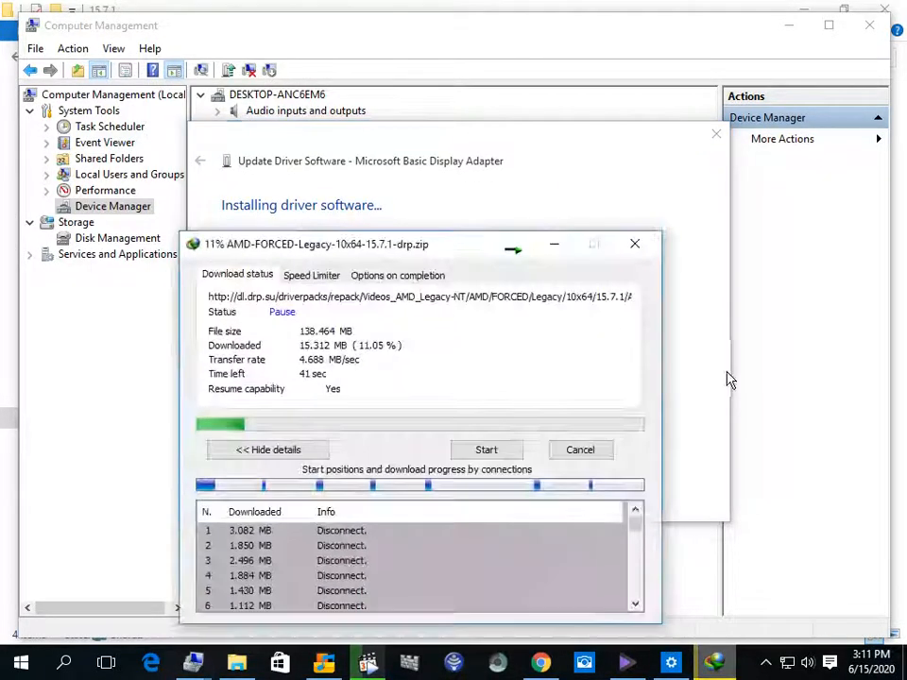
{"action": "left_click", "coordinate": [579, 448]}
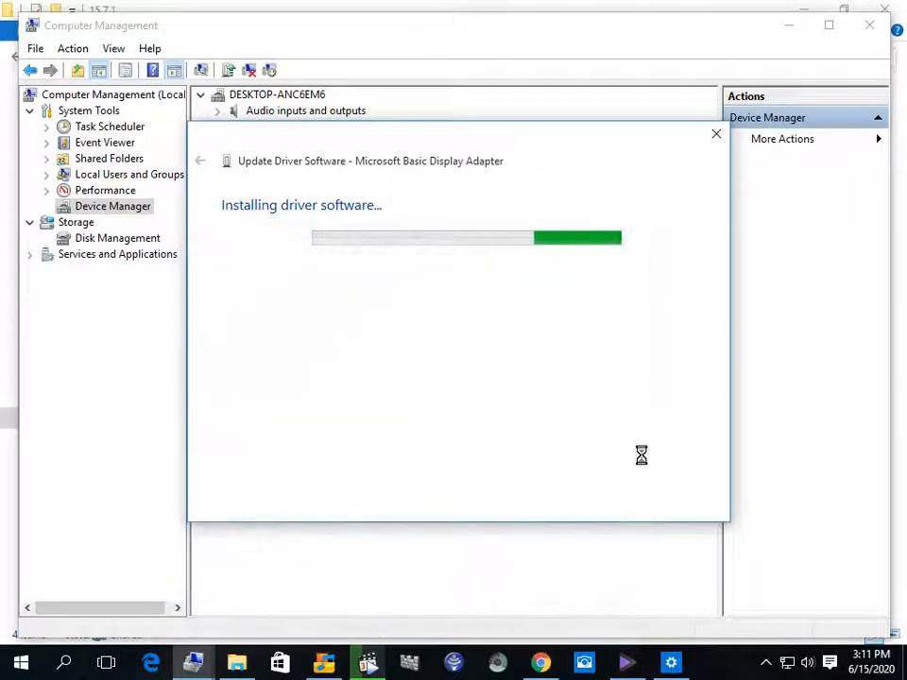
Step: Show the desktop with only the Computer Management driver installation brought back, and close the Settings window
{"action": "right_click", "coordinate": [718, 667]}
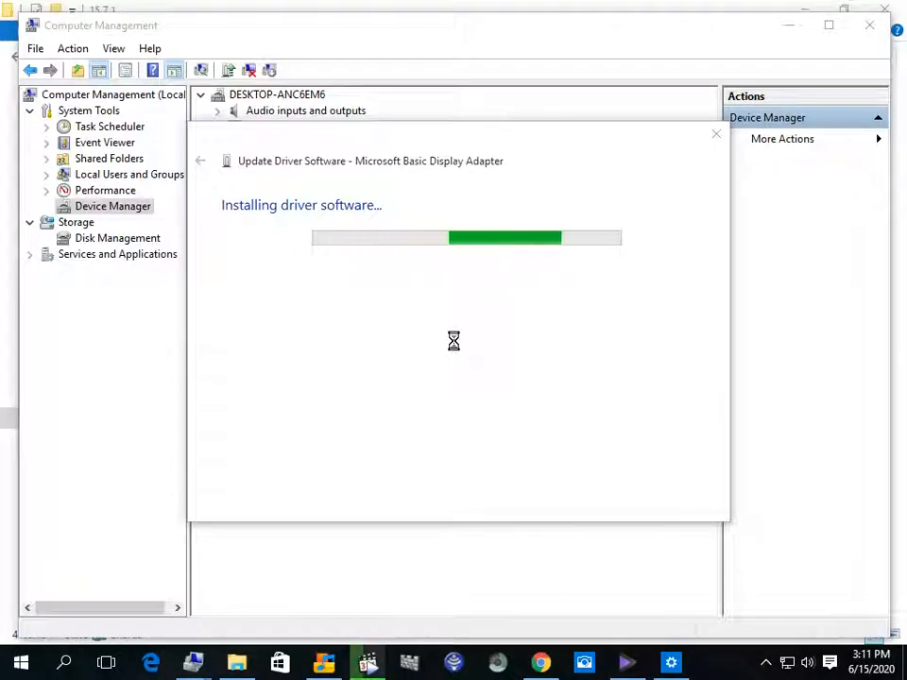
{"action": "right_click", "coordinate": [720, 664]}
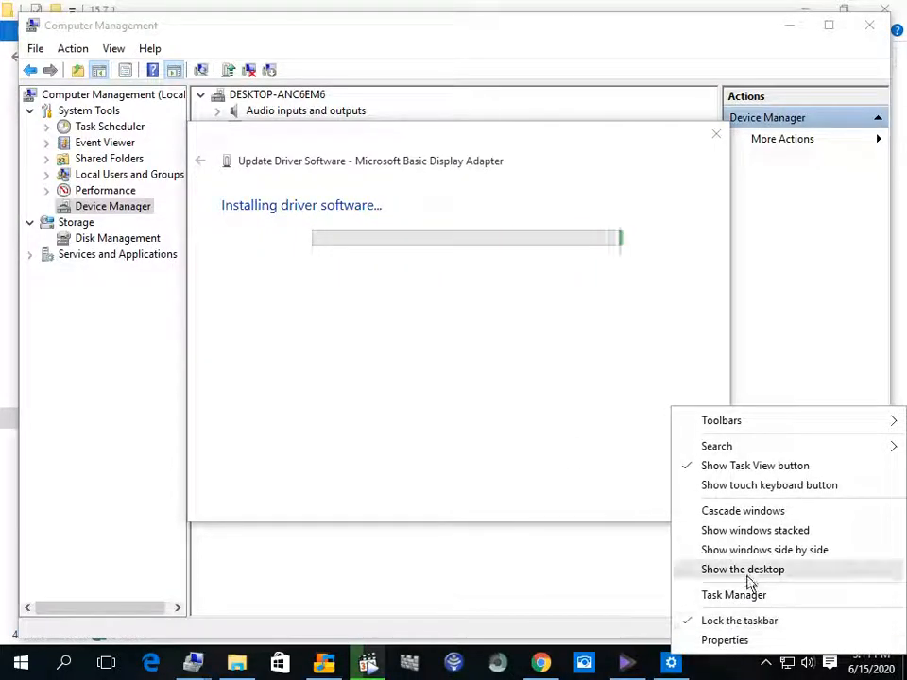
{"action": "left_click", "coordinate": [747, 572]}
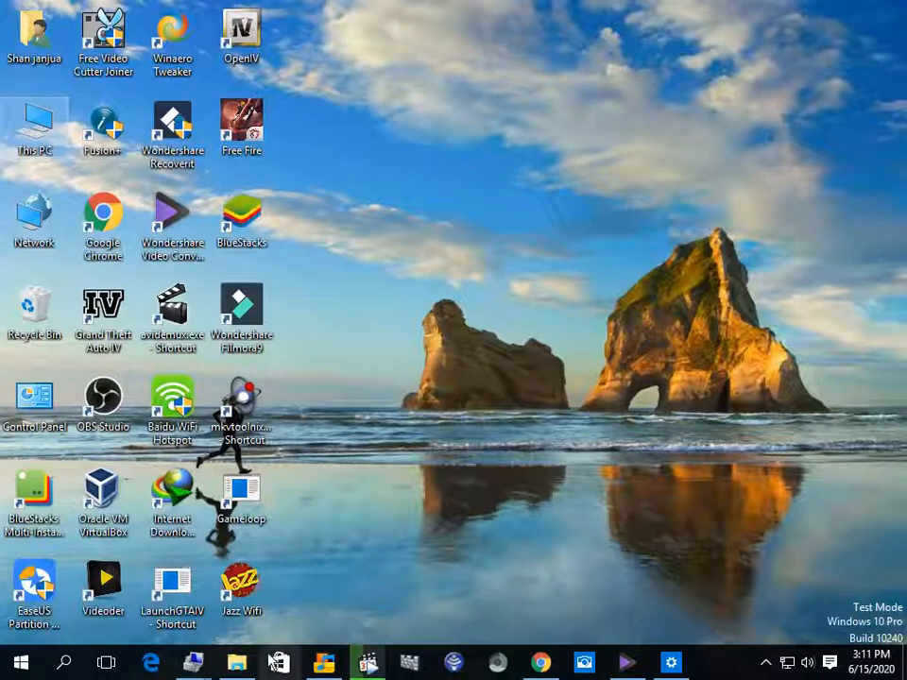
{"action": "mouse_move", "coordinate": [194, 664]}
{"action": "left_click", "coordinate": [421, 573]}
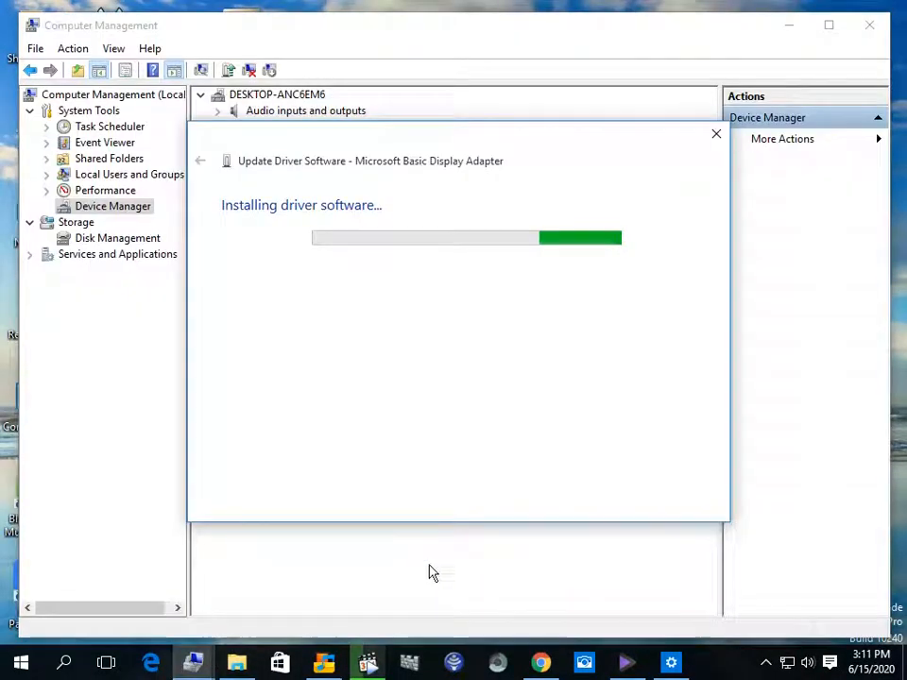
{"action": "left_click", "coordinate": [672, 662]}
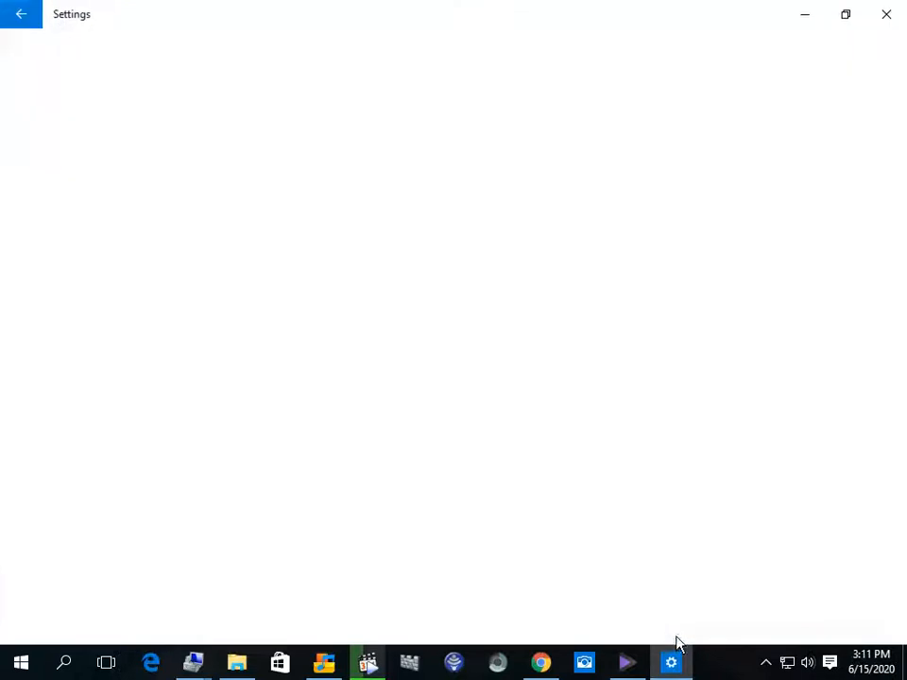
{"action": "left_click", "coordinate": [888, 14]}
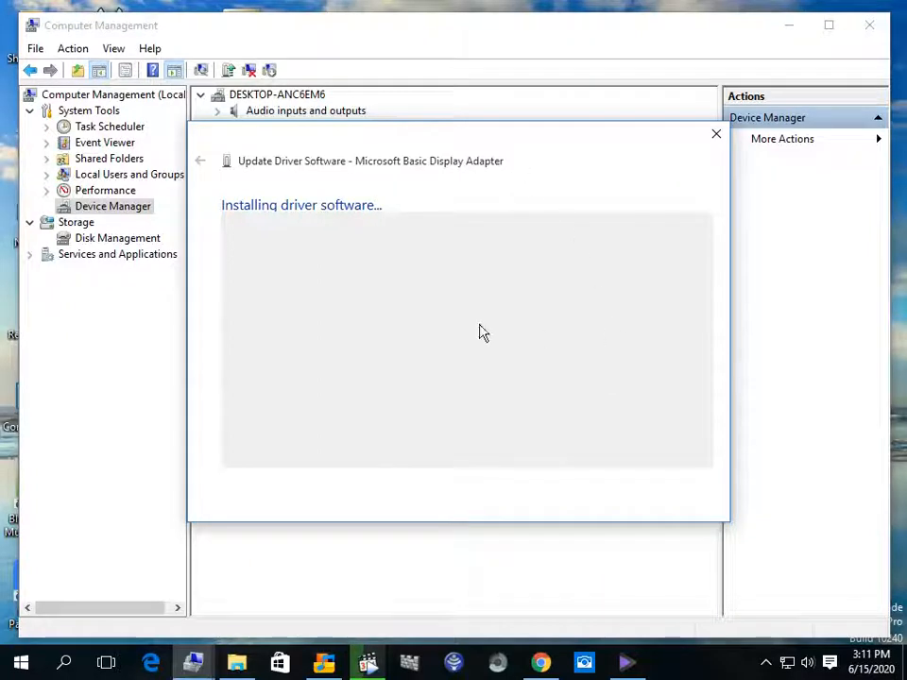
Step: Close the driver update wizard for the display adapter and show the desktop
{"action": "left_click", "coordinate": [694, 505]}
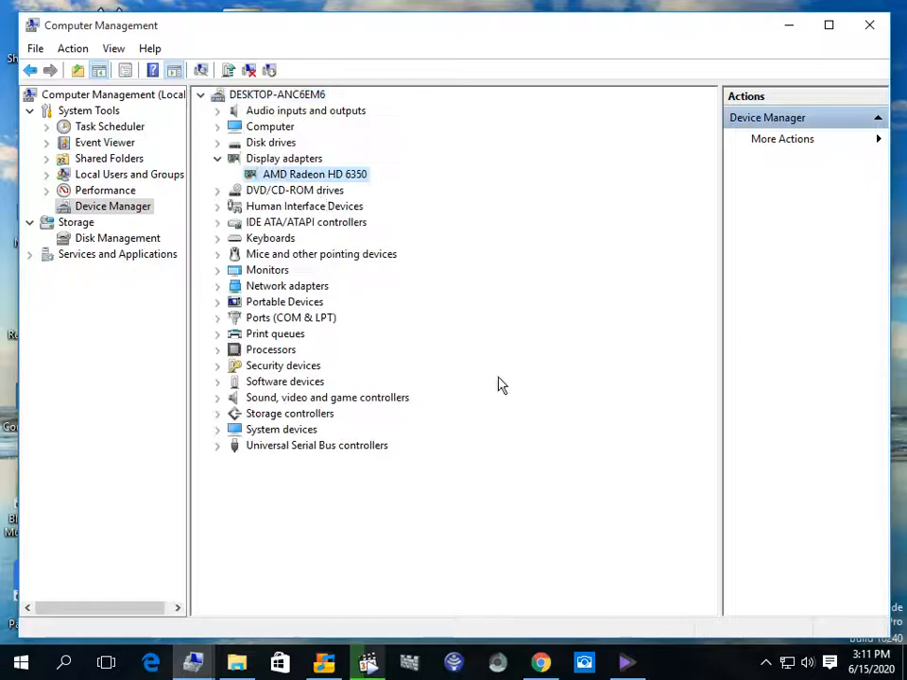
{"action": "right_click", "coordinate": [695, 668]}
{"action": "left_click", "coordinate": [728, 587]}
Step: Open the display adapter properties from the advanced display settings to check the adapter type and graphics memory
{"action": "right_click", "coordinate": [450, 182]}
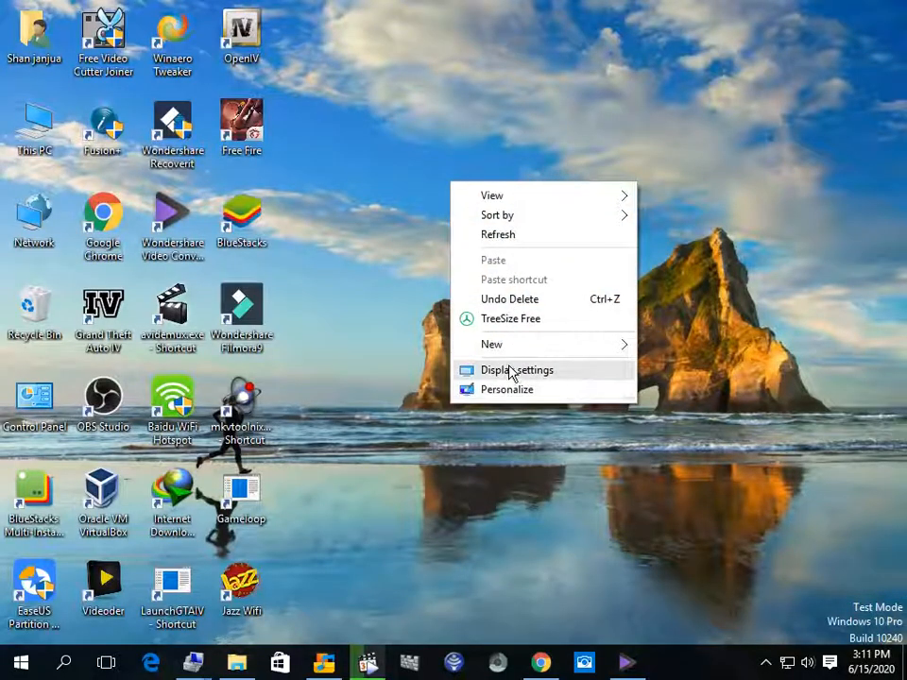
{"action": "left_click", "coordinate": [511, 372]}
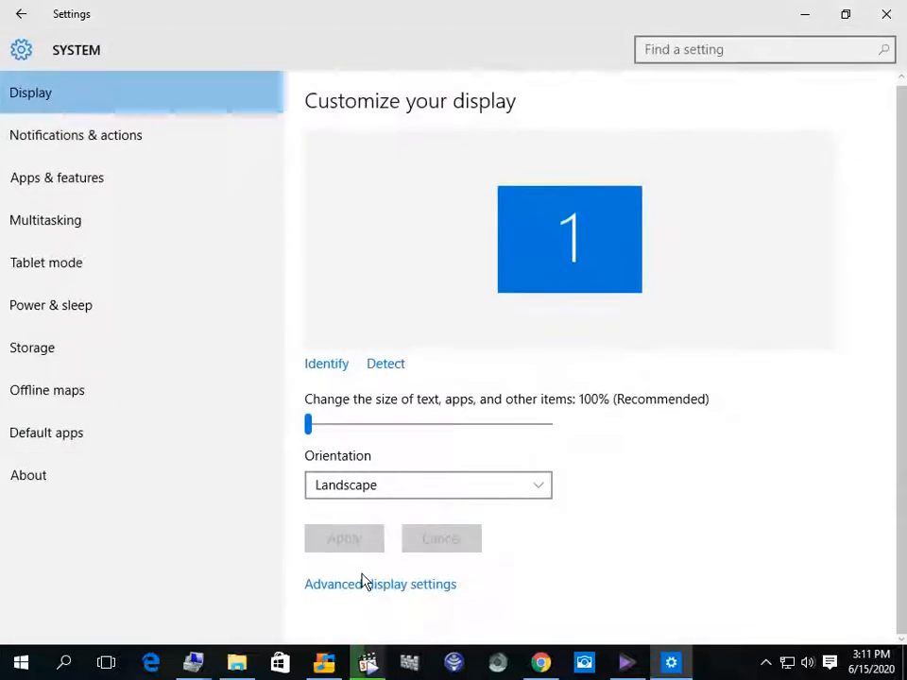
{"action": "left_click", "coordinate": [374, 579]}
{"action": "scroll", "coordinate": [301, 500], "scroll_direction": "down", "scroll_amount": 3}
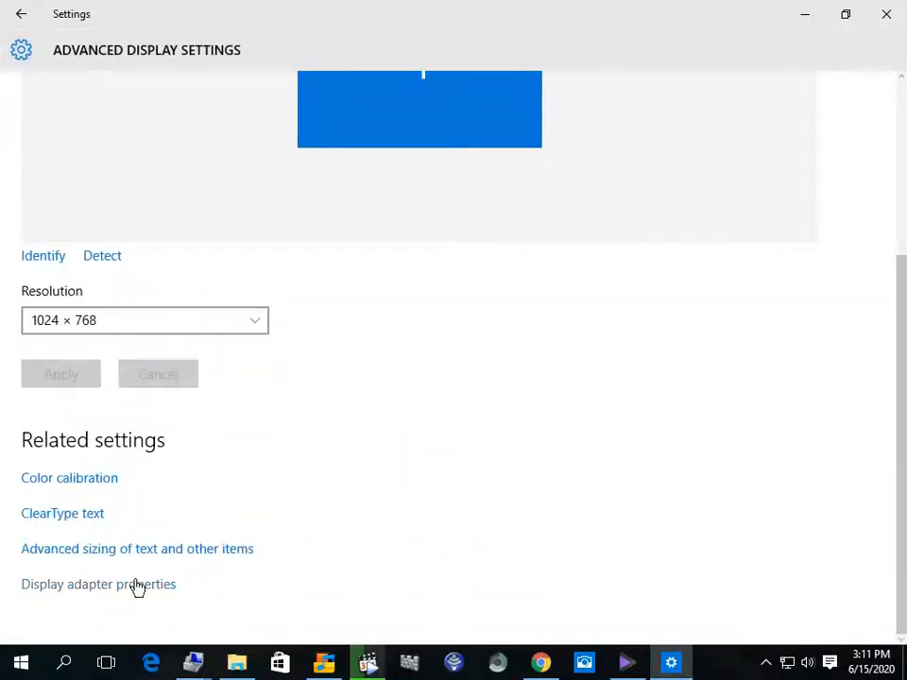
{"action": "left_click", "coordinate": [137, 586]}
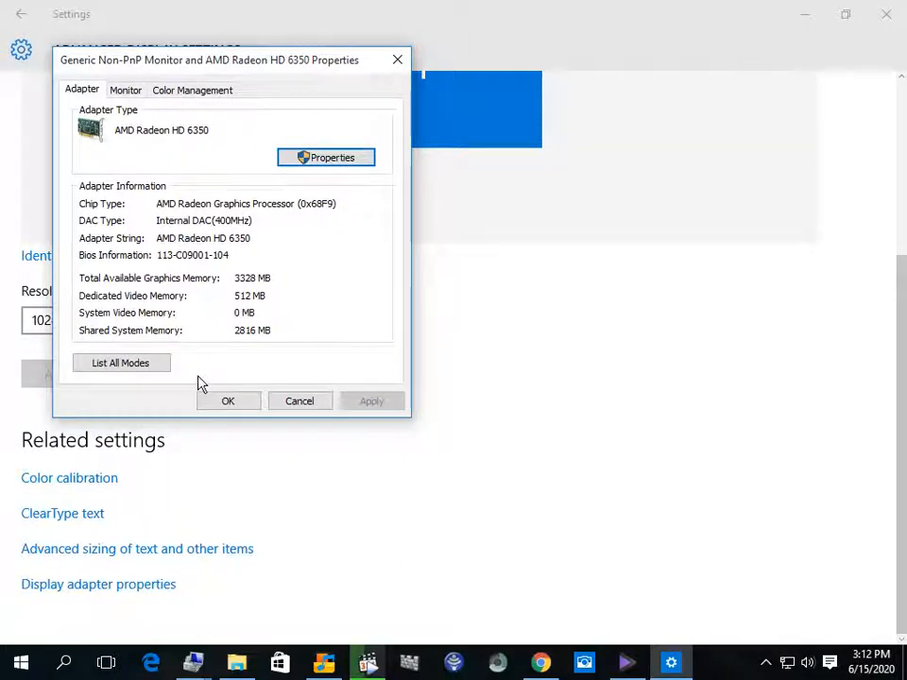
Step: Close the adapter properties and the Settings window, and refresh the desktop
{"action": "left_click", "coordinate": [217, 408]}
{"action": "left_click", "coordinate": [886, 13]}
{"action": "right_click", "coordinate": [531, 188]}
{"action": "left_click", "coordinate": [583, 240]}
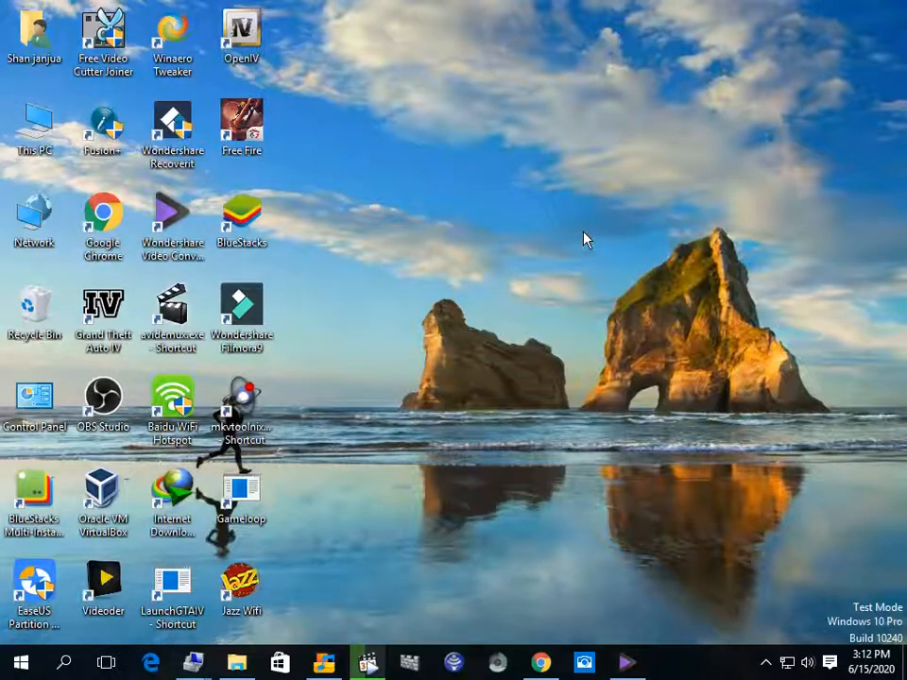